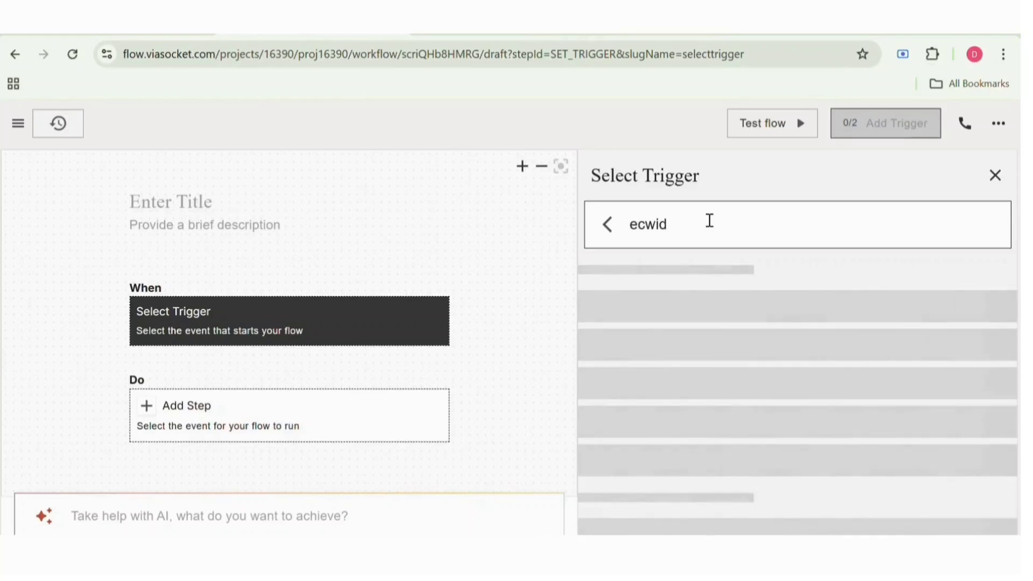
Choose Ecwid's New Customer event as the flow's trigger and set its scheduling time to 5 min
{"action": "left_click", "coordinate": [632, 288]}
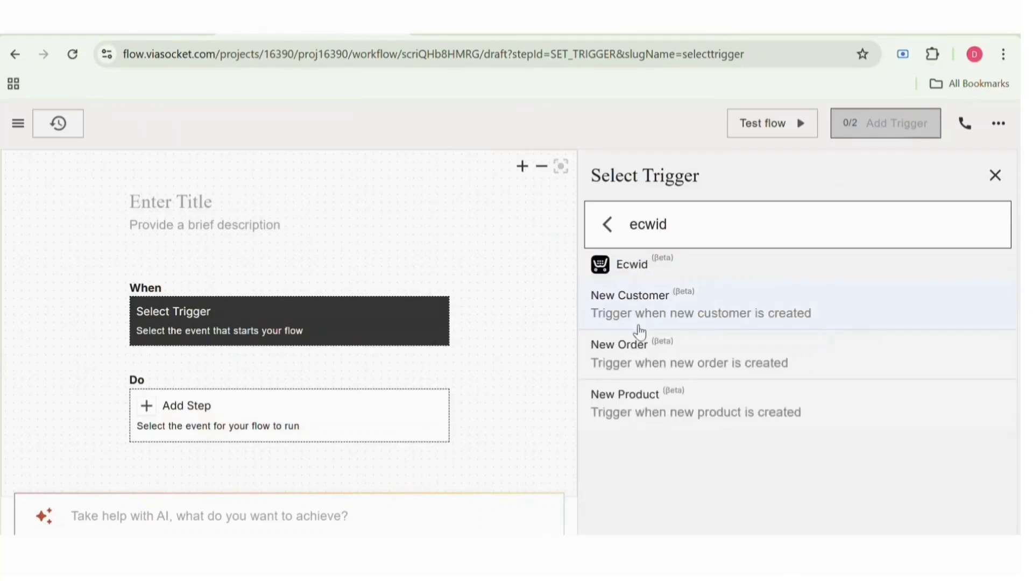
{"action": "left_click", "coordinate": [639, 322]}
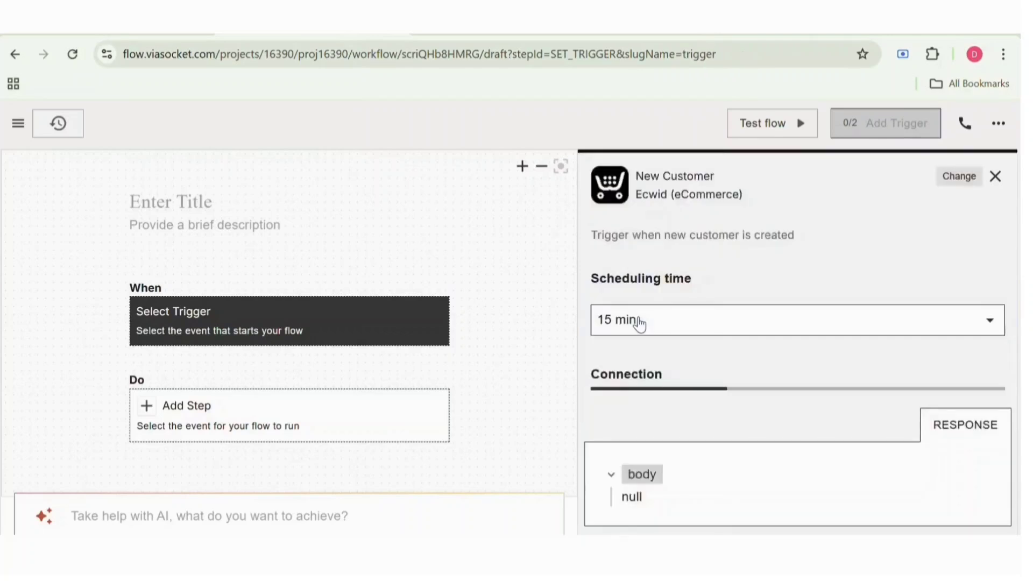
{"action": "left_click", "coordinate": [640, 322]}
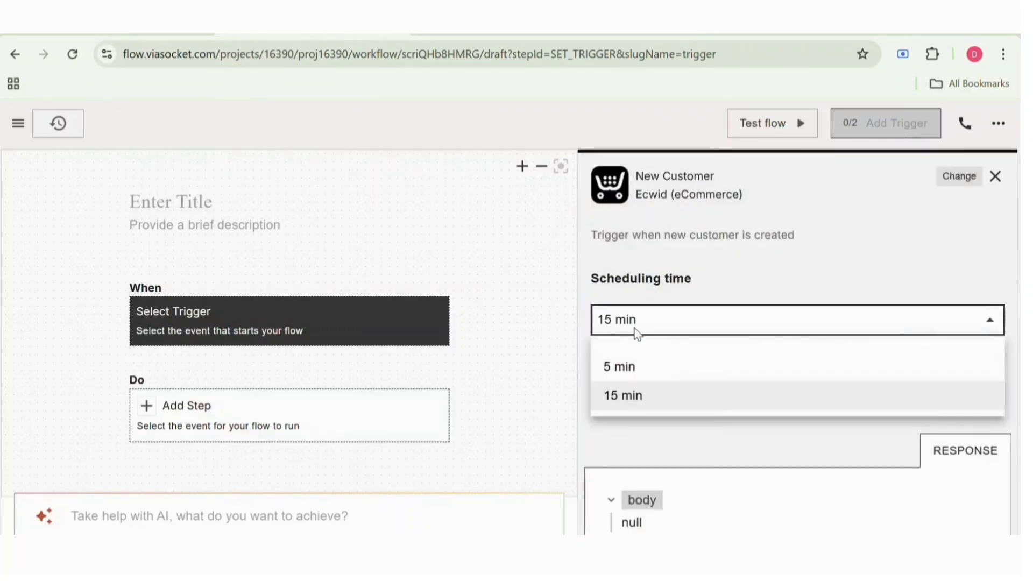
{"action": "left_click", "coordinate": [621, 369]}
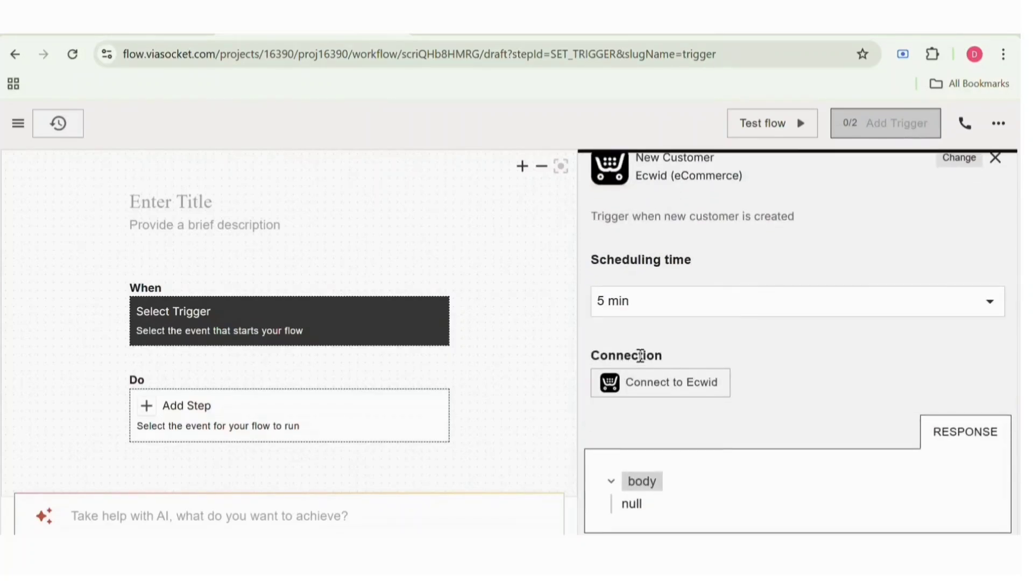
Connect the trigger to Ecwid and title the new connection "testconnection"
{"action": "left_click", "coordinate": [647, 395]}
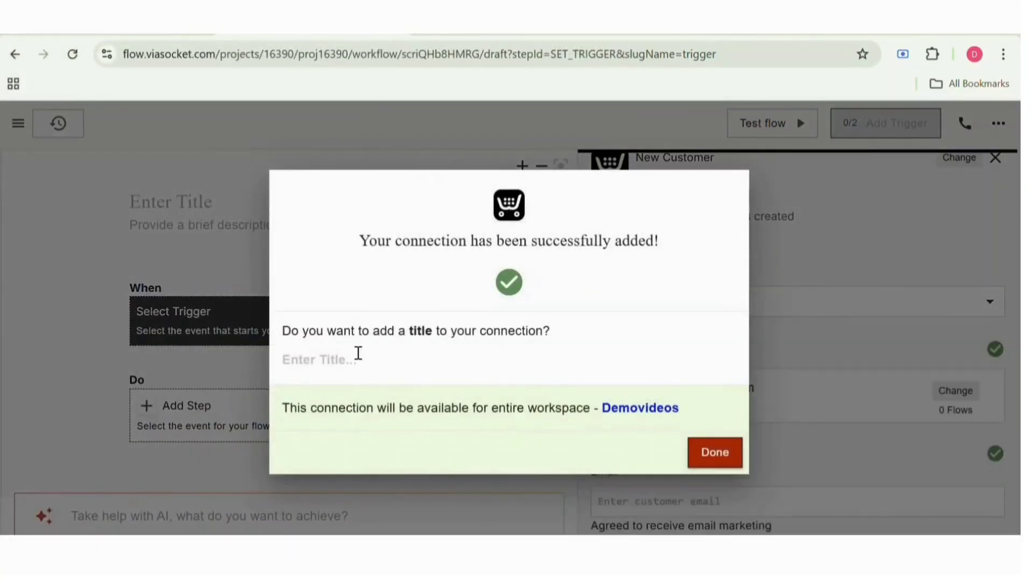
{"action": "type", "text": "testconnection"}
{"action": "left_click", "coordinate": [715, 464]}
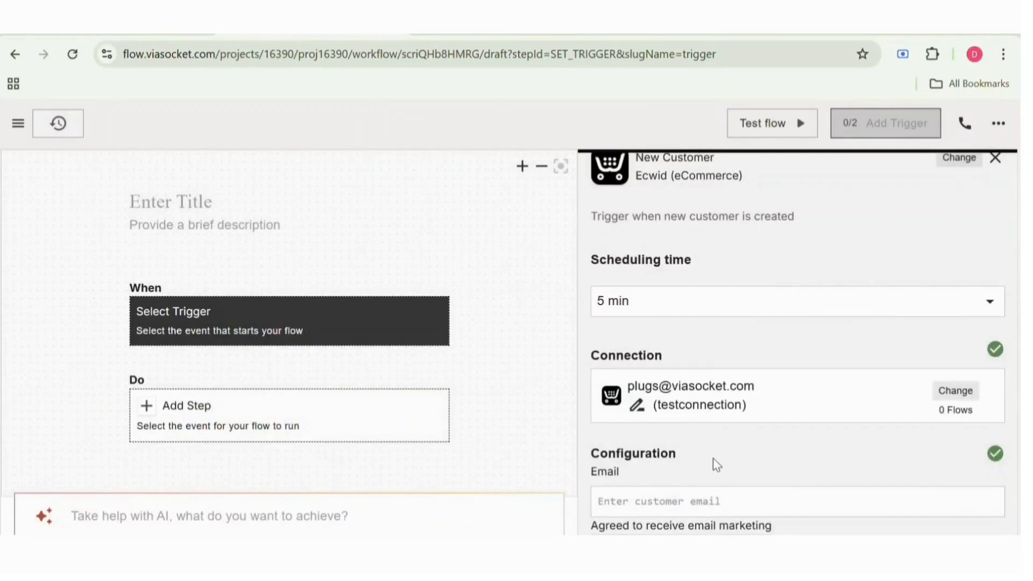
Test the New Customer trigger with the email and email-marketing filters left empty, and create it
{"action": "scroll", "coordinate": [713, 458], "scroll_direction": "down", "scroll_amount": 3}
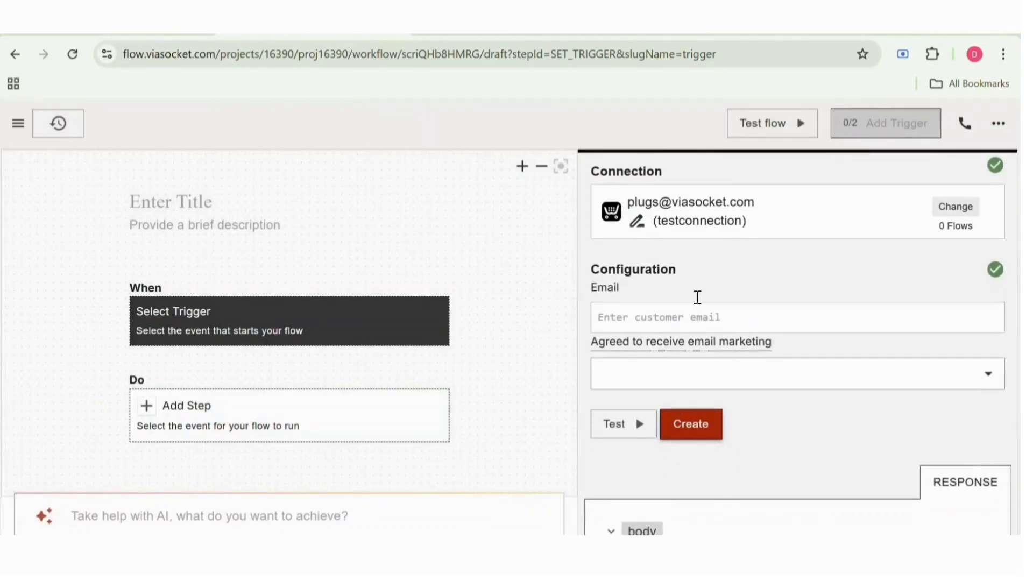
{"action": "left_click", "coordinate": [694, 319]}
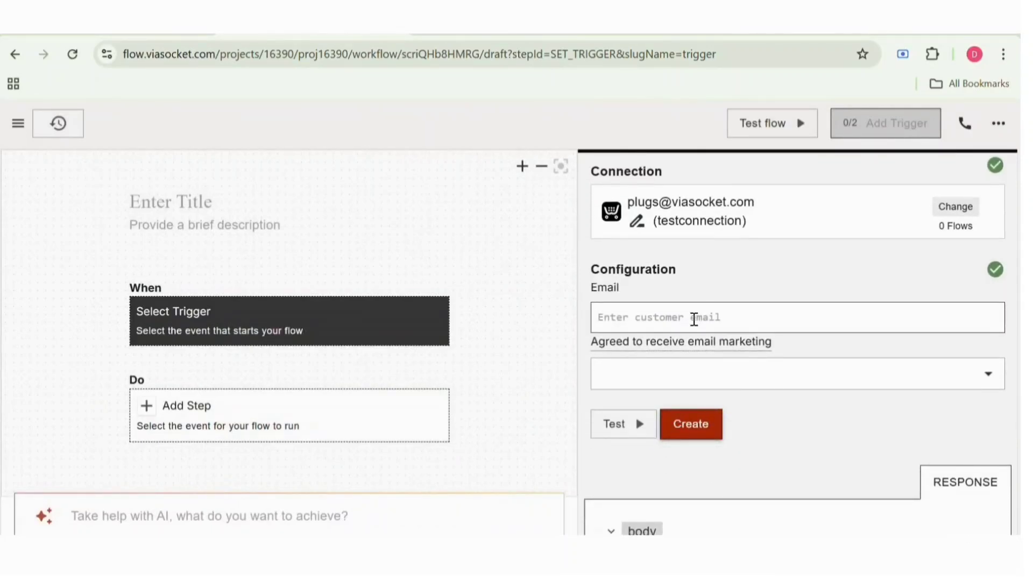
{"action": "left_click", "coordinate": [684, 371]}
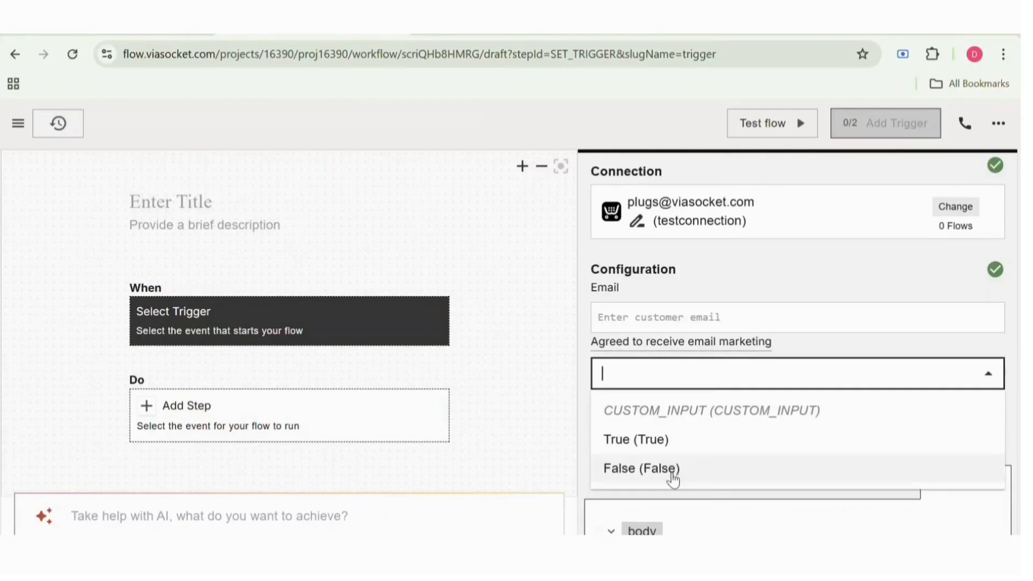
{"action": "left_click", "coordinate": [584, 460]}
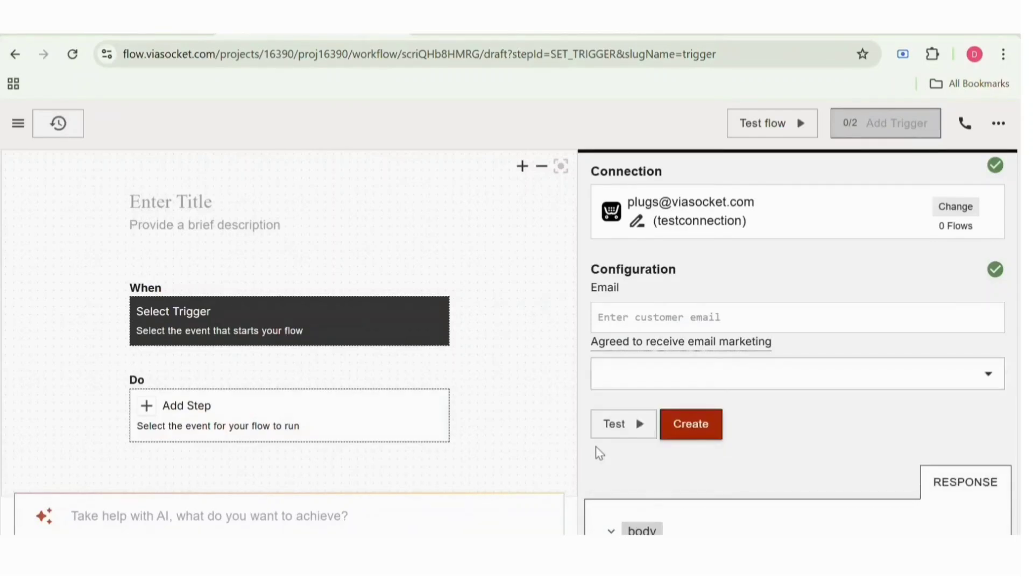
{"action": "left_click", "coordinate": [655, 431]}
{"action": "scroll", "coordinate": [633, 429], "scroll_direction": "down", "scroll_amount": 3}
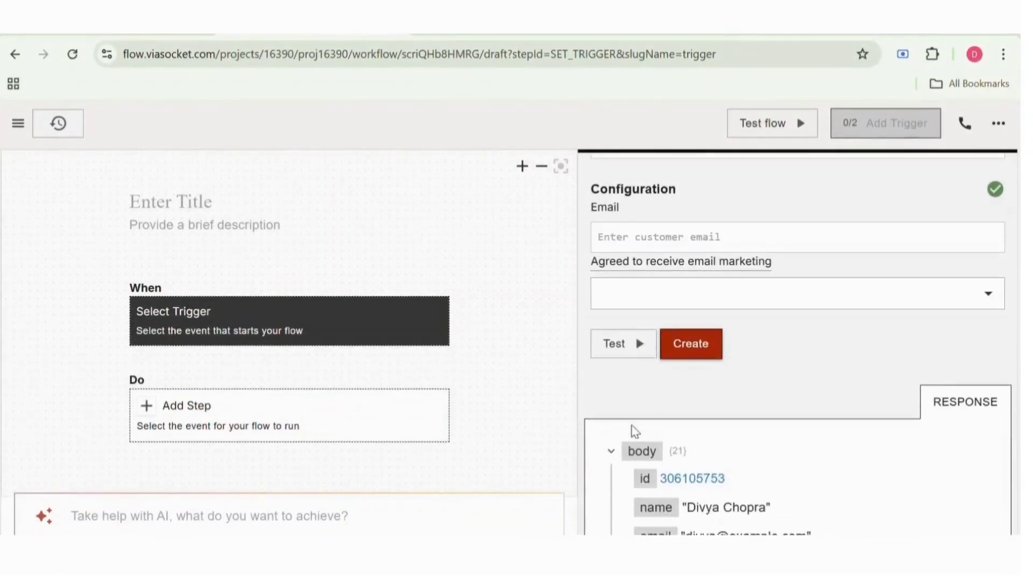
{"action": "scroll", "coordinate": [633, 431], "scroll_direction": "down", "scroll_amount": 10}
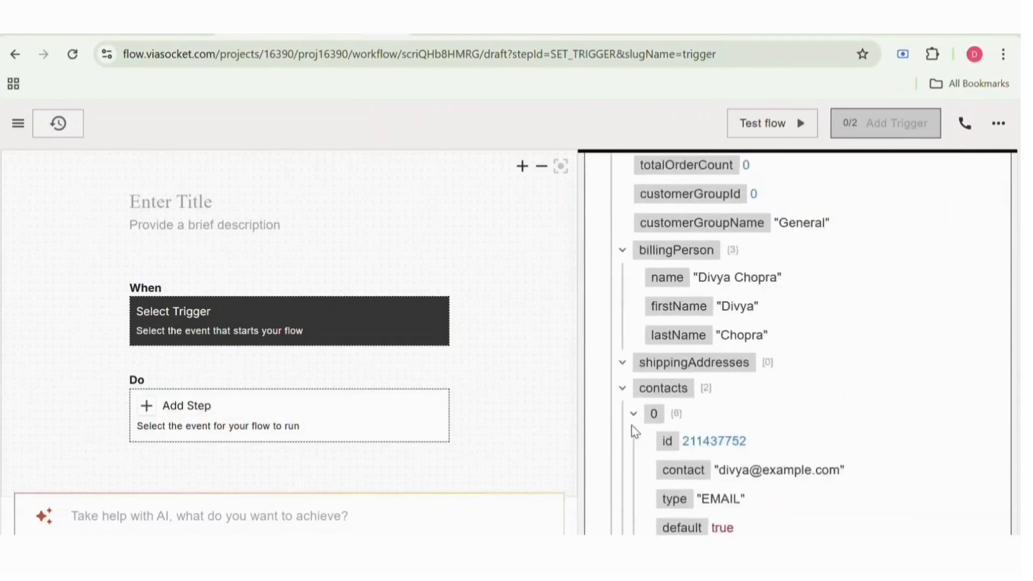
{"action": "scroll", "coordinate": [633, 431], "scroll_direction": "down", "scroll_amount": 6}
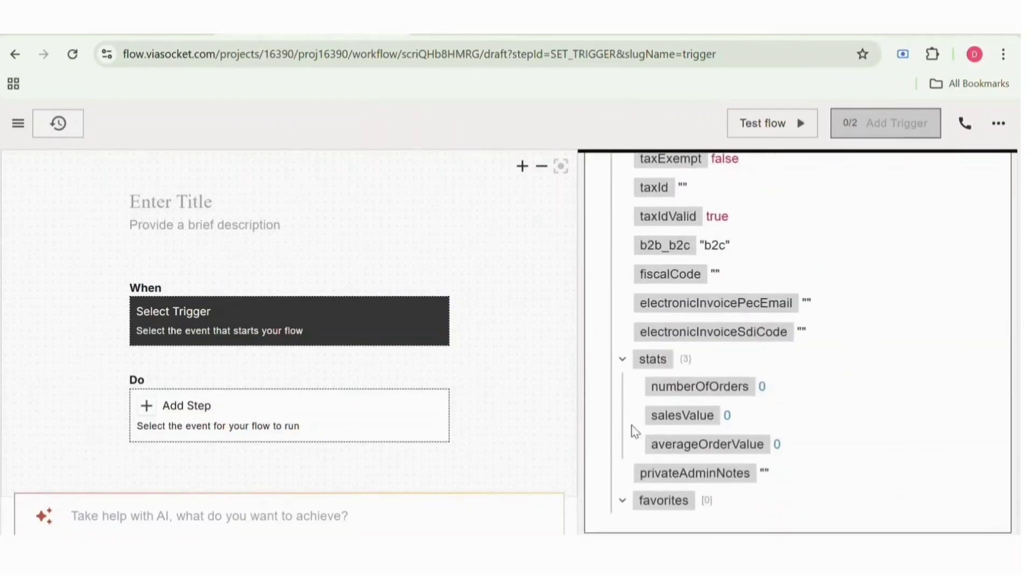
{"action": "scroll", "coordinate": [632, 427], "scroll_direction": "up", "scroll_amount": 15}
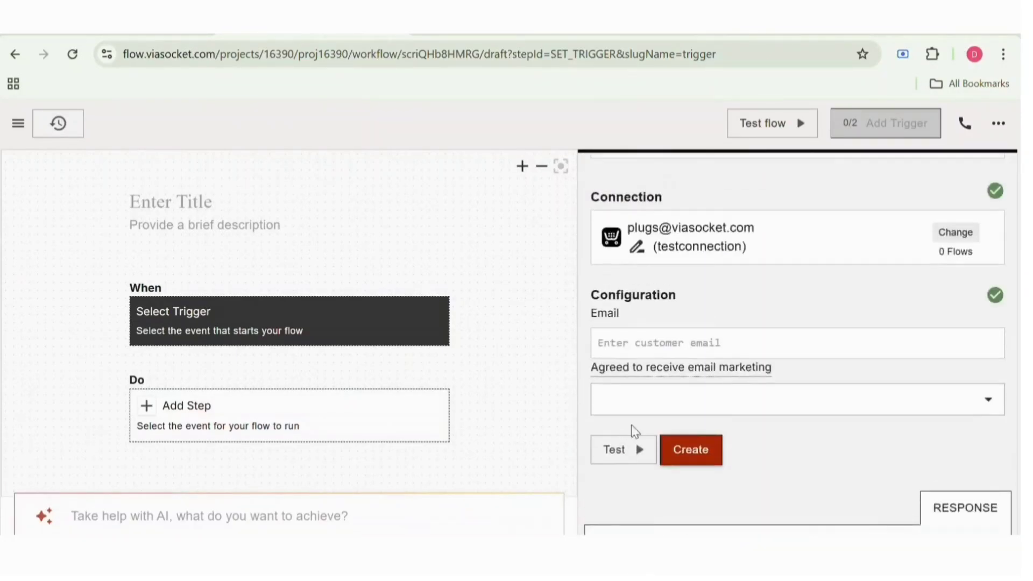
{"action": "left_click", "coordinate": [664, 438]}
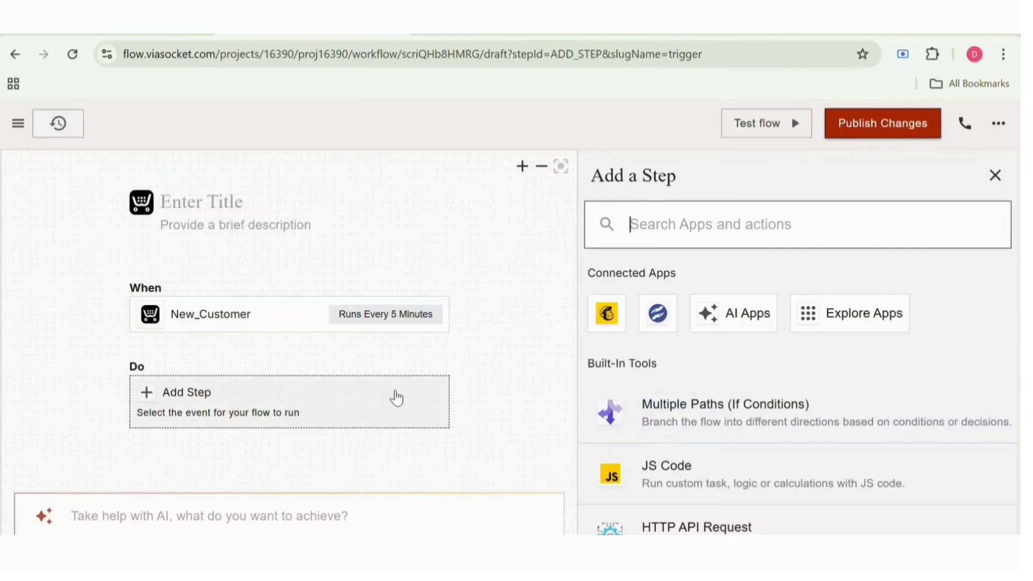
Add Sangam CRM's "Create a new lead" action as the flow's step and open its connection choices
{"action": "left_click", "coordinate": [396, 409]}
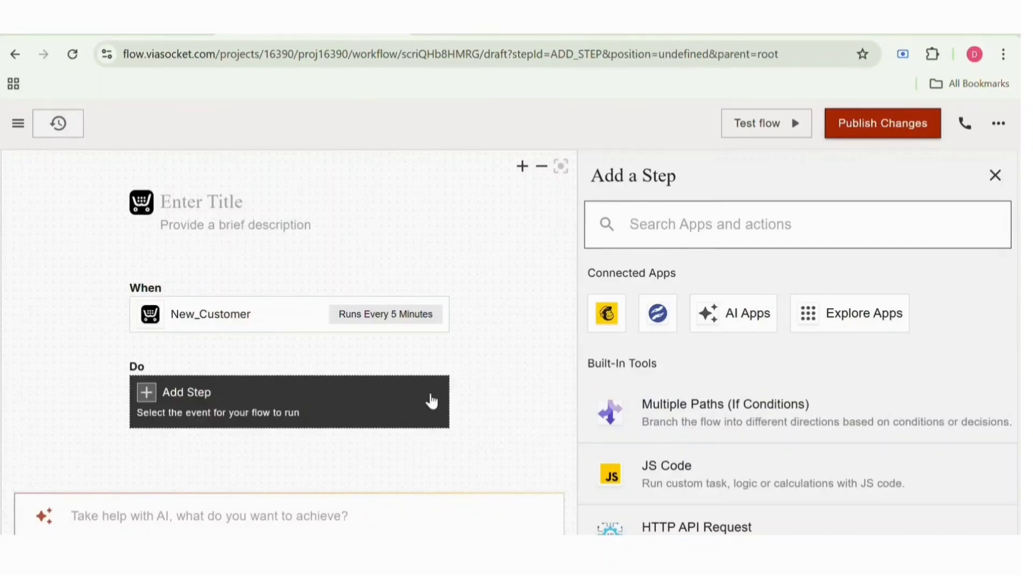
{"action": "left_click", "coordinate": [677, 235]}
{"action": "type", "text": "sangam"}
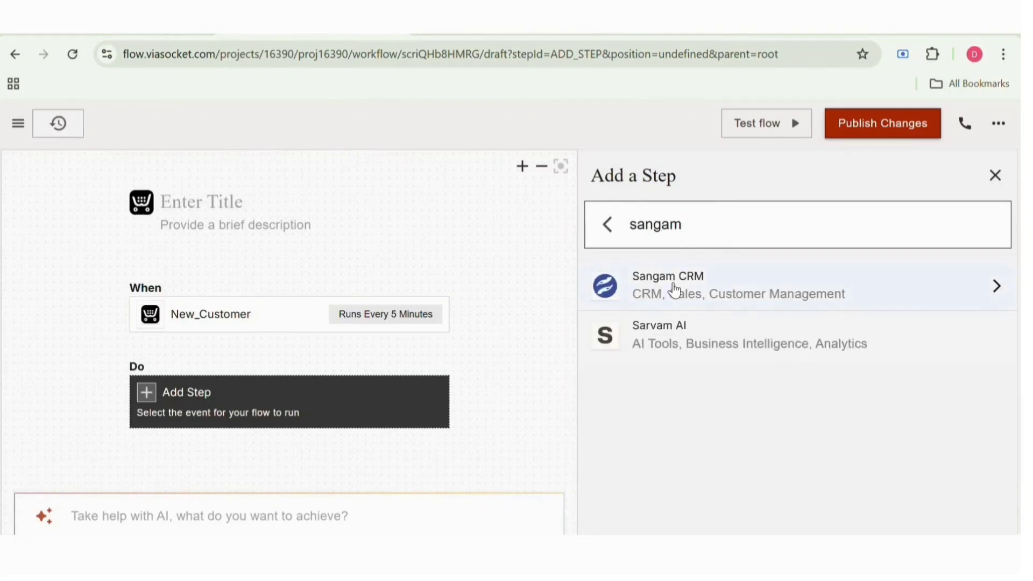
{"action": "left_click", "coordinate": [676, 288]}
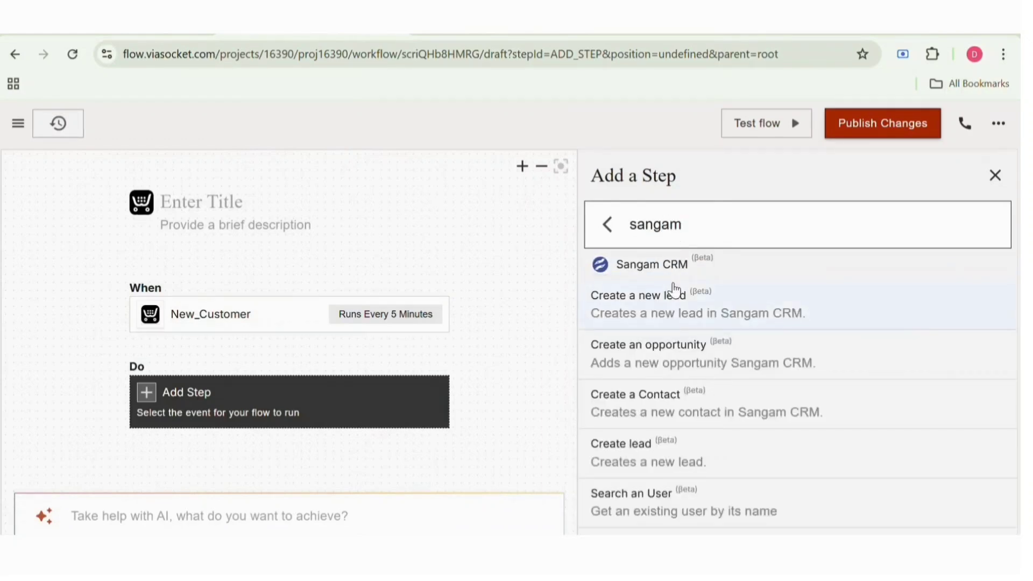
{"action": "left_click", "coordinate": [673, 317]}
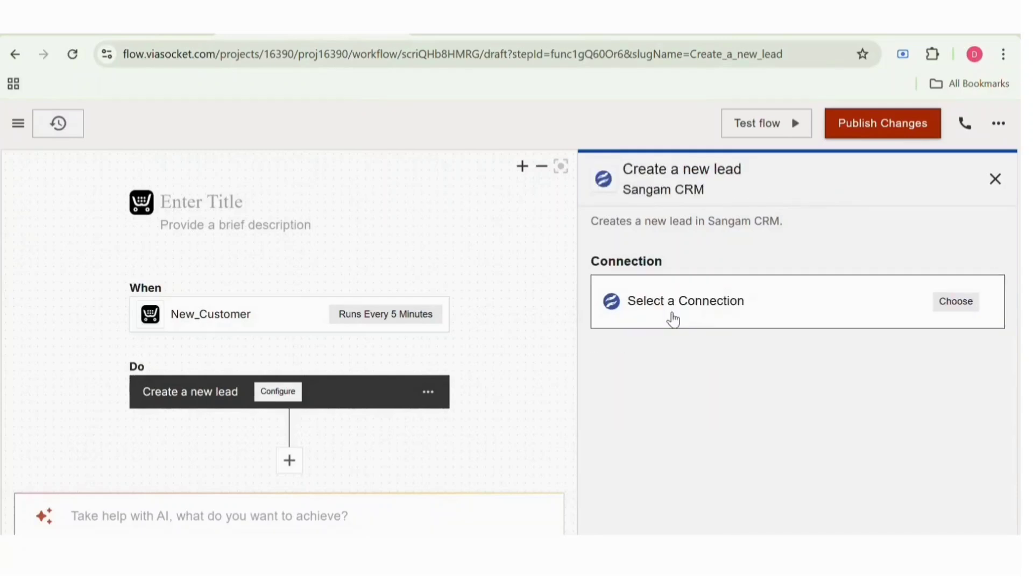
{"action": "left_click", "coordinate": [673, 319]}
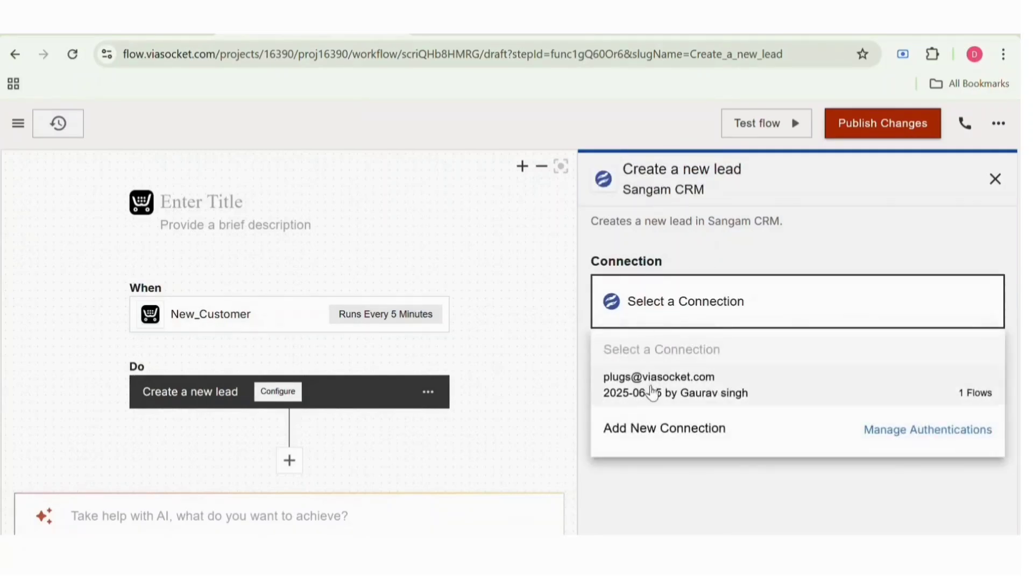
{"action": "left_click", "coordinate": [674, 439]}
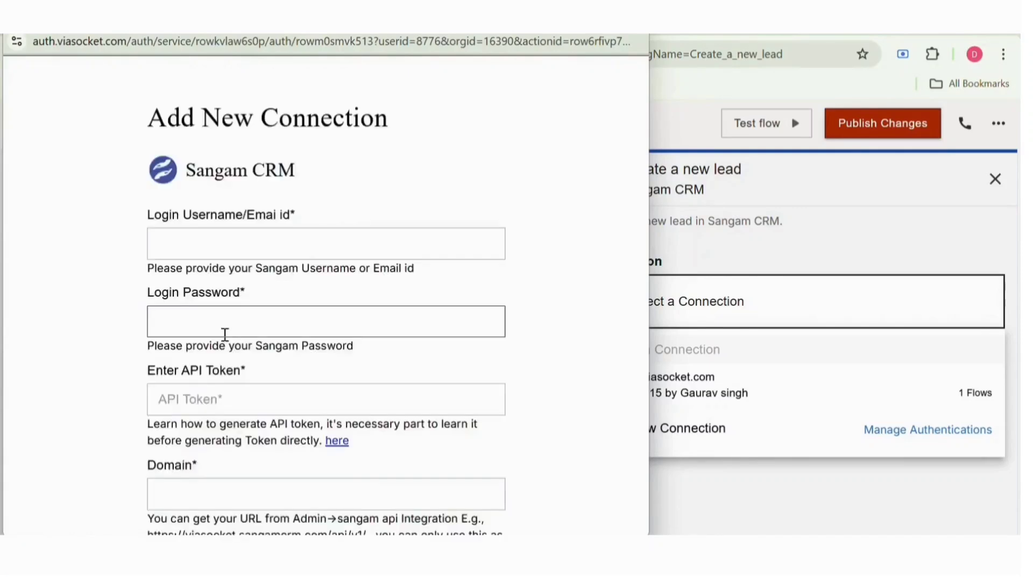
{"action": "scroll", "coordinate": [257, 360], "scroll_direction": "down", "scroll_amount": 1}
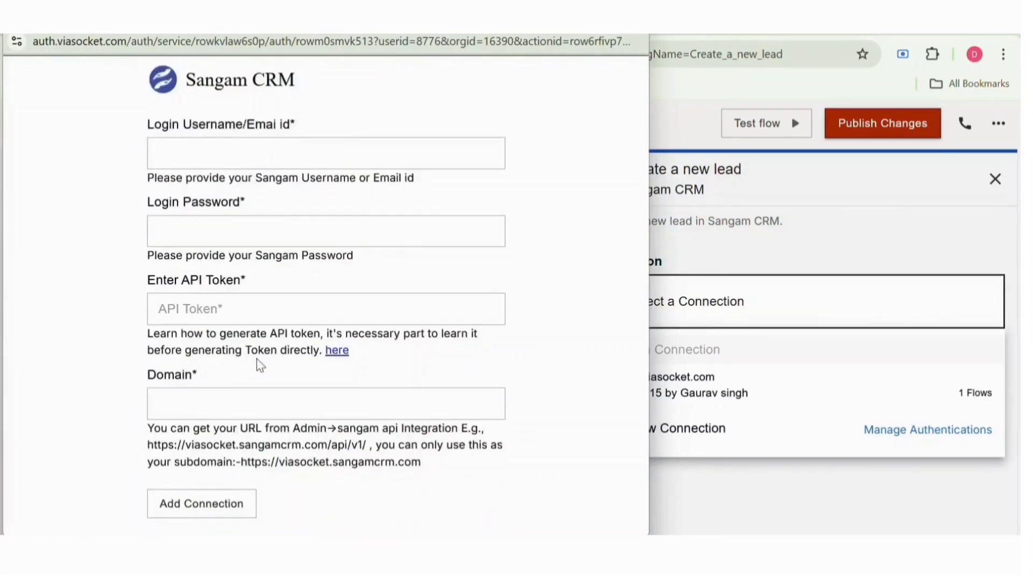
{"action": "scroll", "coordinate": [257, 360], "scroll_direction": "up", "scroll_amount": 1}
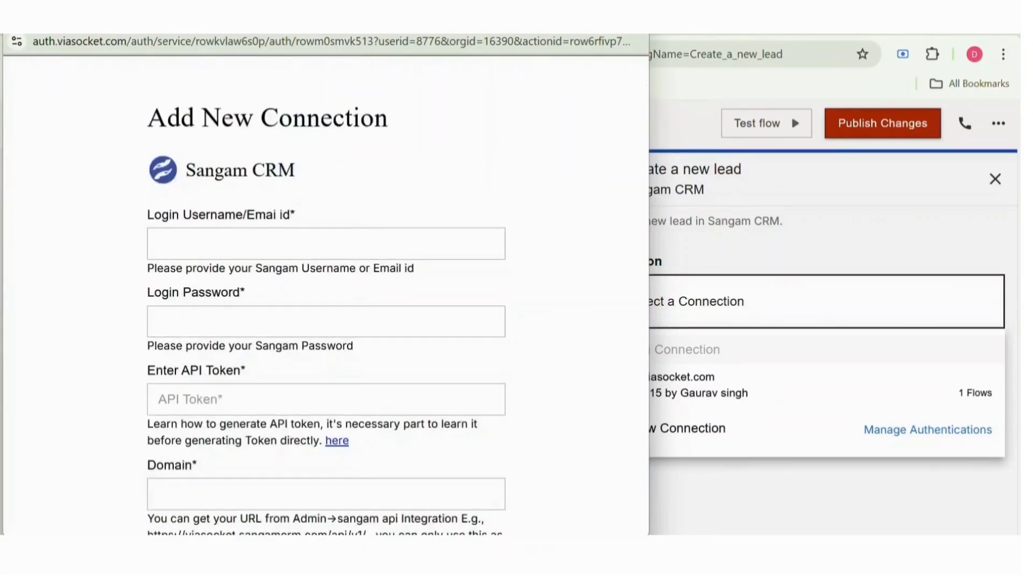
{"action": "left_click", "coordinate": [634, 17]}
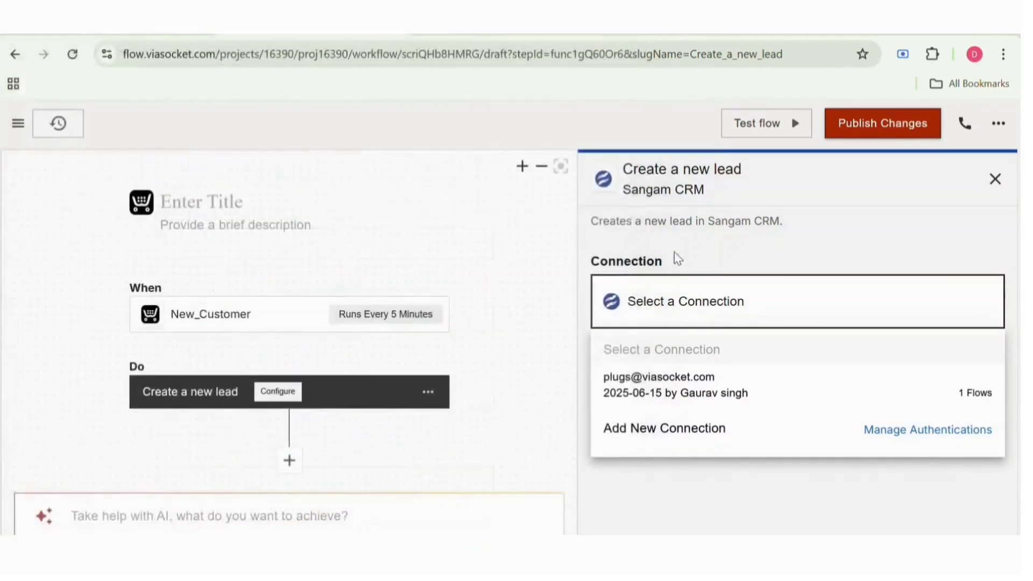
Use the existing Sangam CRM connection and include the name, phone and email fields for the new lead
{"action": "left_click", "coordinate": [659, 385]}
{"action": "left_click", "coordinate": [659, 398]}
{"action": "scroll", "coordinate": [790, 326], "scroll_direction": "down", "scroll_amount": 6}
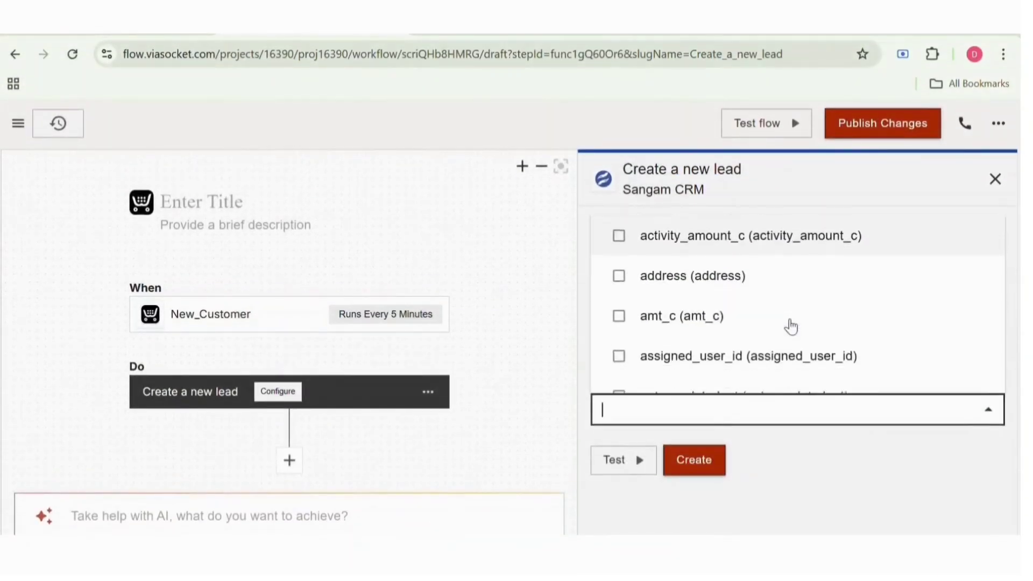
{"action": "scroll", "coordinate": [791, 326], "scroll_direction": "down", "scroll_amount": 4}
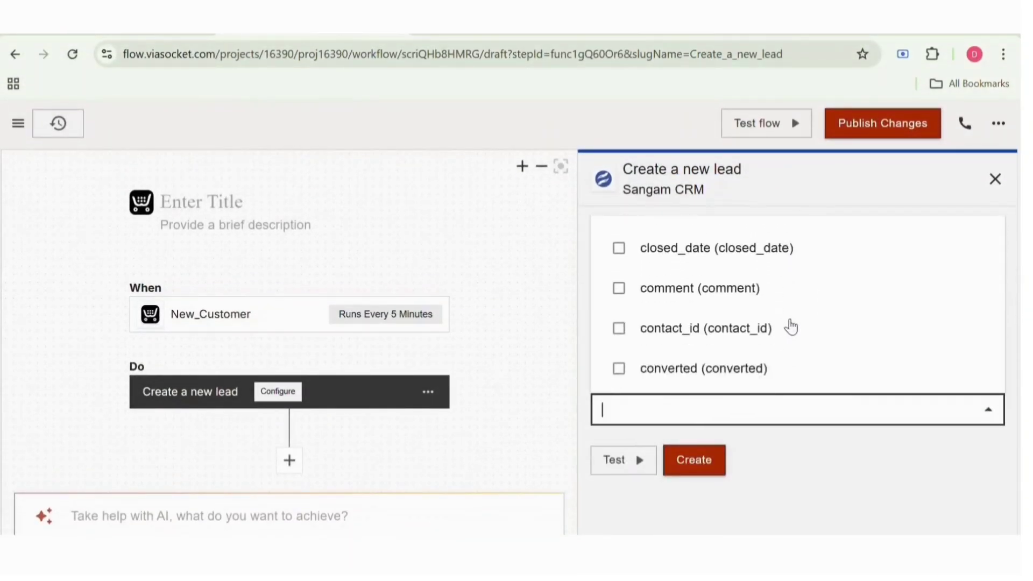
{"action": "scroll", "coordinate": [791, 327], "scroll_direction": "down", "scroll_amount": 5}
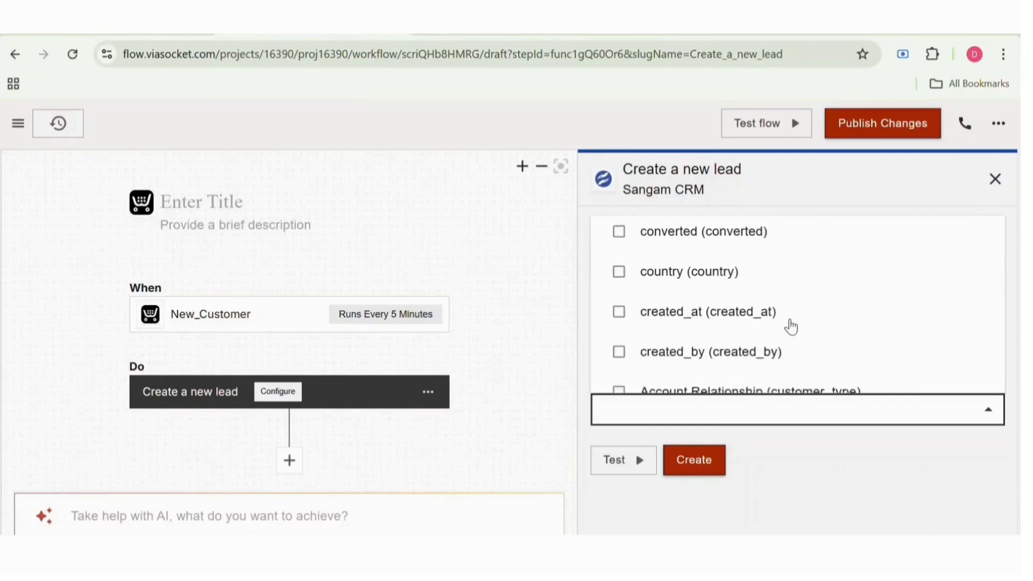
{"action": "scroll", "coordinate": [791, 327], "scroll_direction": "down", "scroll_amount": 6}
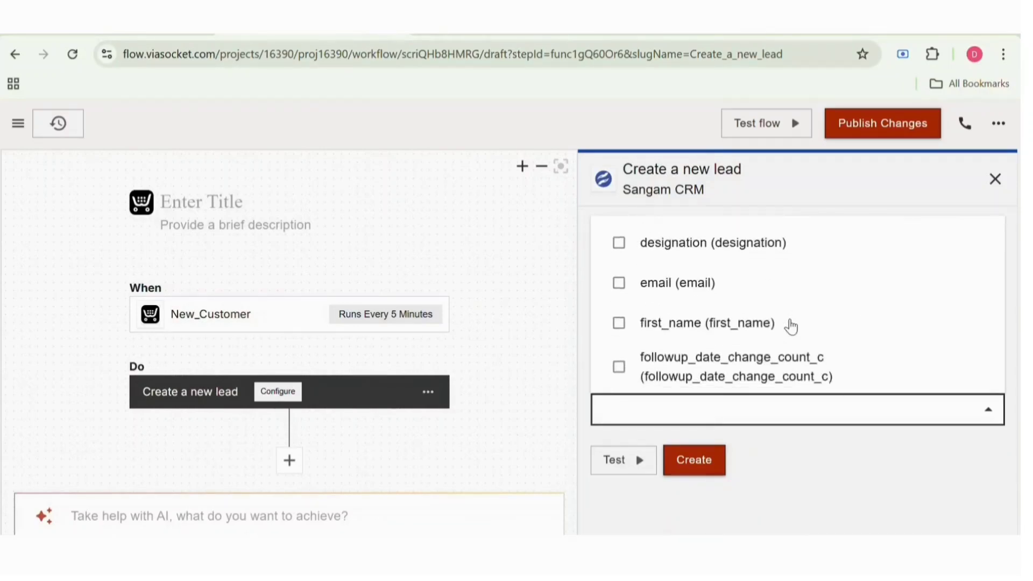
{"action": "scroll", "coordinate": [788, 325], "scroll_direction": "down", "scroll_amount": 2}
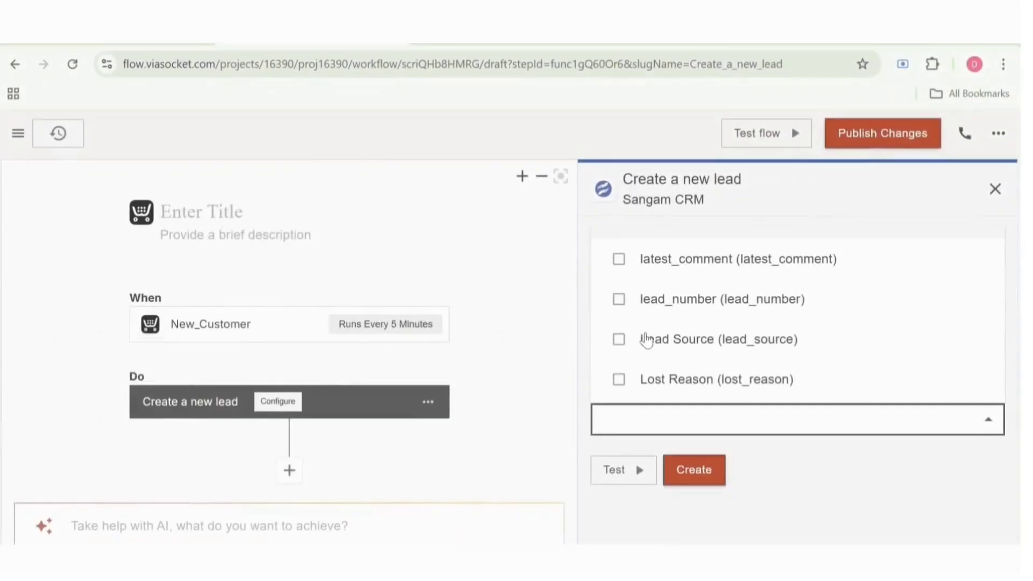
{"action": "scroll", "coordinate": [644, 339], "scroll_direction": "down", "scroll_amount": 1}
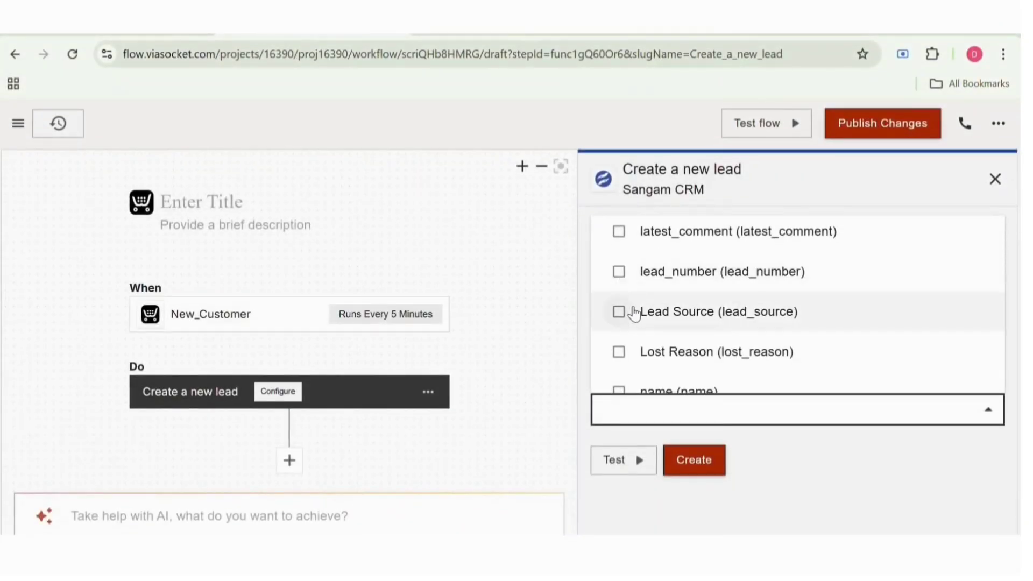
{"action": "scroll", "coordinate": [630, 312], "scroll_direction": "down", "scroll_amount": 3}
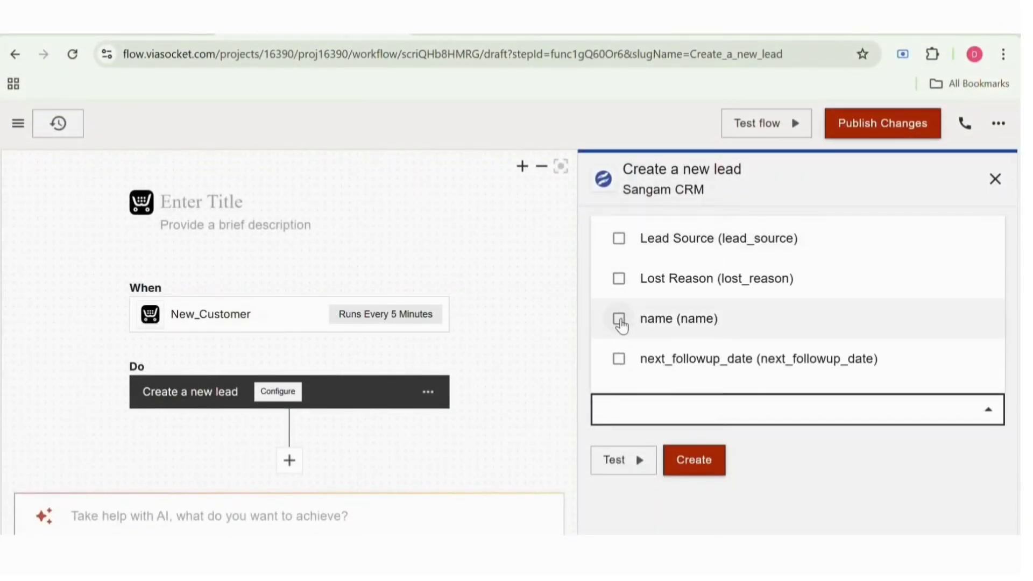
{"action": "left_click", "coordinate": [619, 319]}
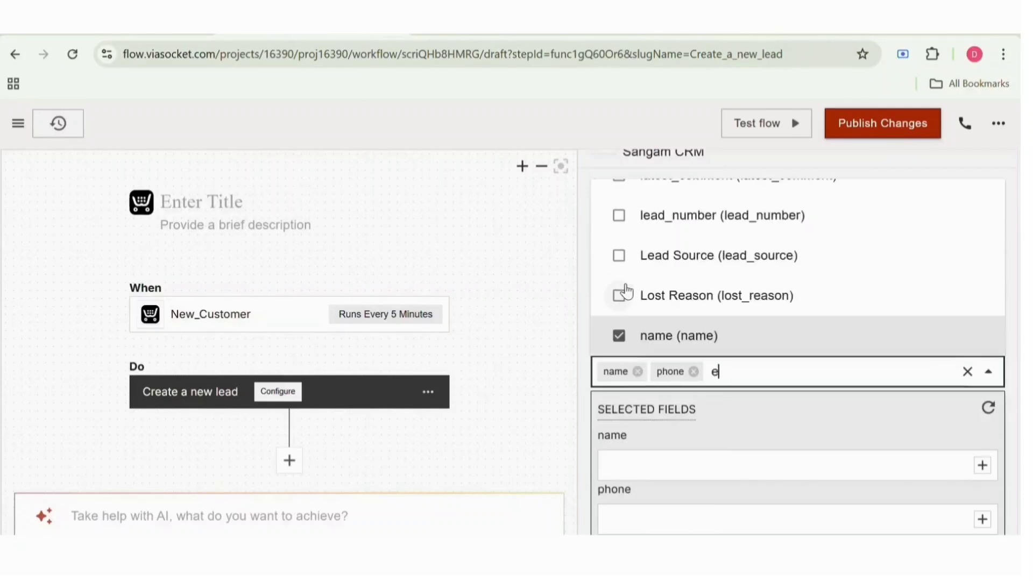
{"action": "type", "text": "mail"}
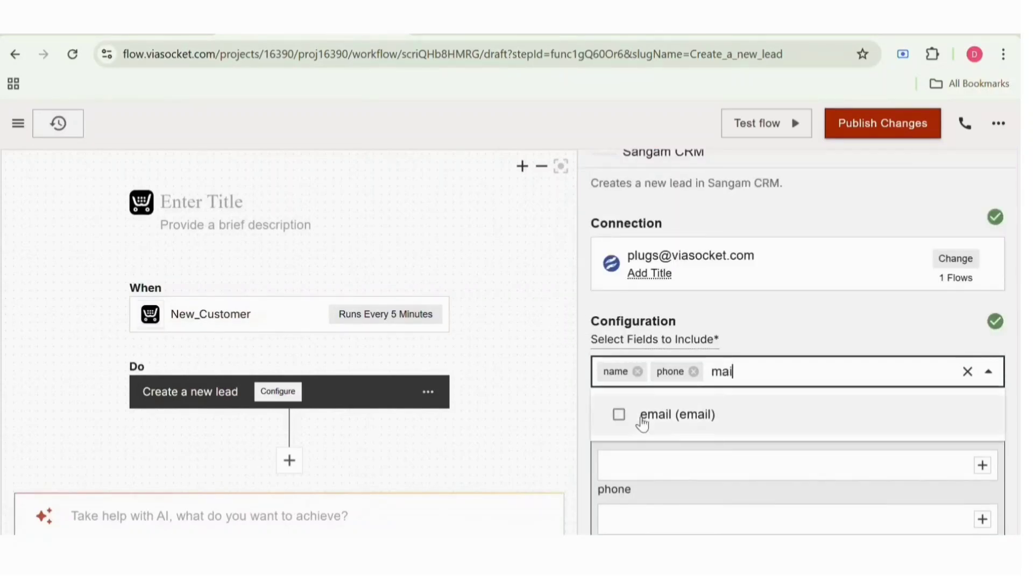
{"action": "left_click", "coordinate": [621, 416]}
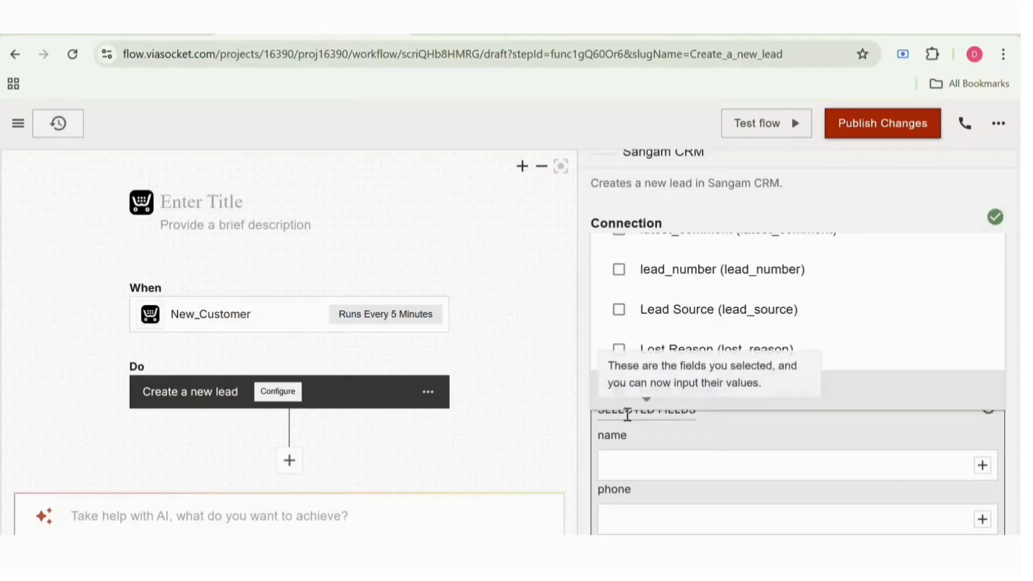
{"action": "scroll", "coordinate": [746, 419], "scroll_direction": "down", "scroll_amount": 1}
{"action": "scroll", "coordinate": [747, 419], "scroll_direction": "down", "scroll_amount": 1}
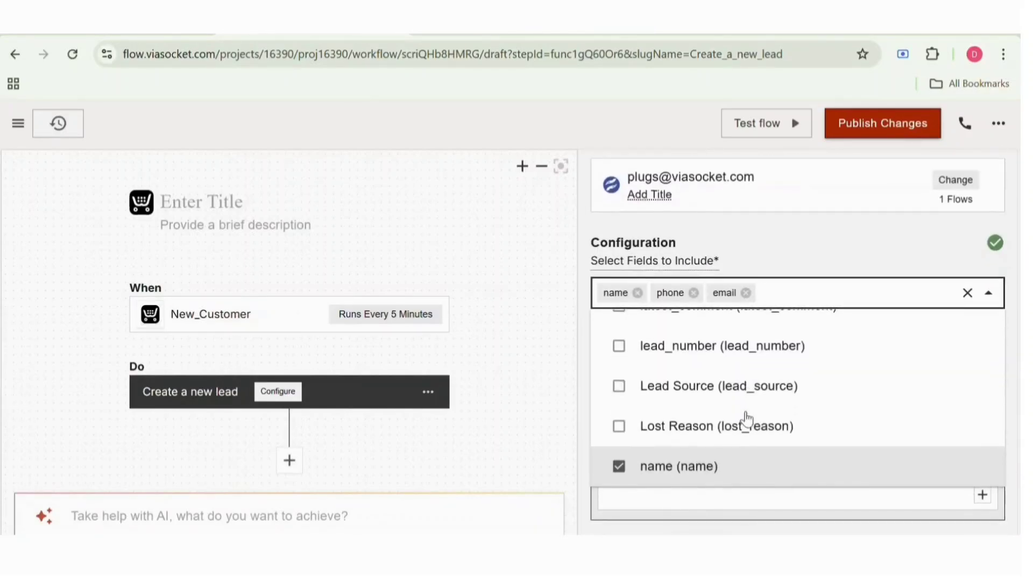
Map the lead's name field to the name value from the trigger's body data
{"action": "left_click", "coordinate": [580, 481]}
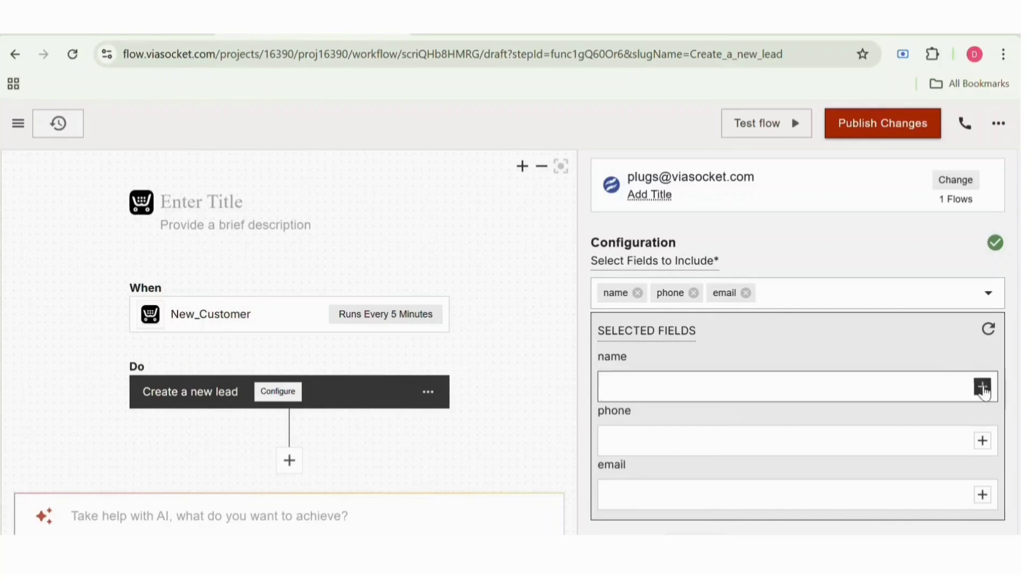
{"action": "left_click", "coordinate": [982, 388]}
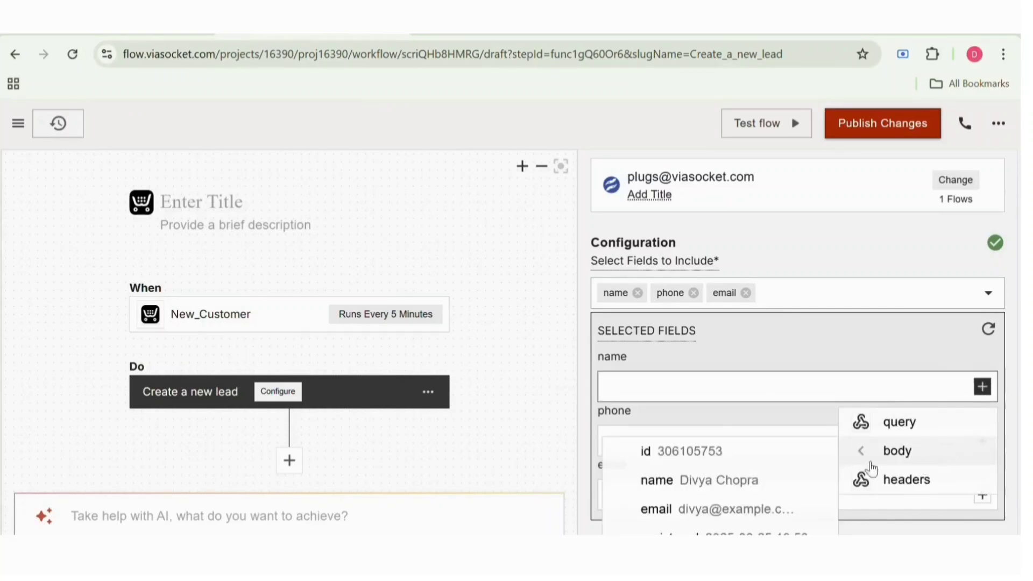
{"action": "mouse_move", "coordinate": [845, 461]}
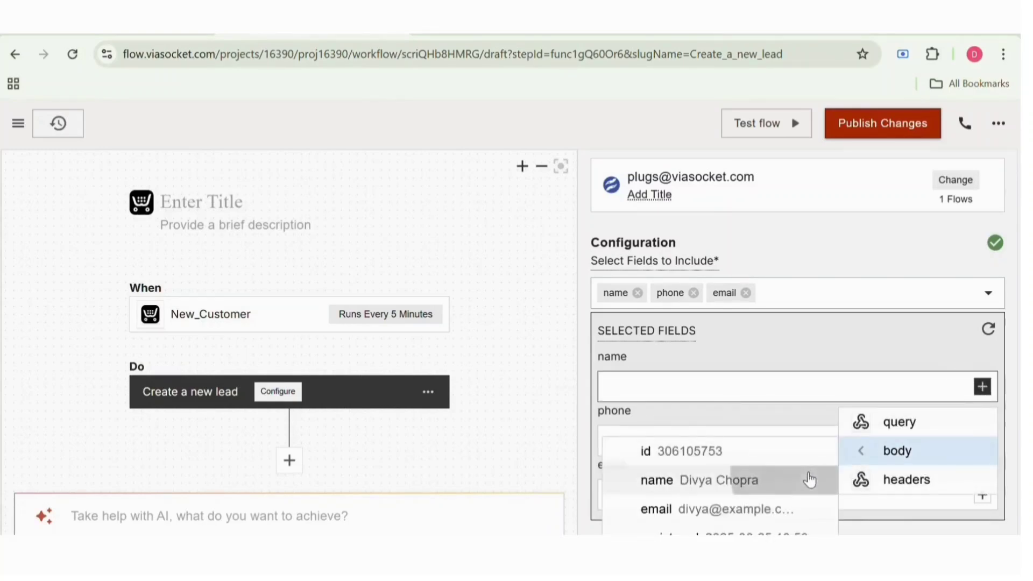
{"action": "left_click", "coordinate": [810, 479]}
Map the lead's phone field to the contact value of contacts[1] in the trigger's body data
{"action": "scroll", "coordinate": [789, 421], "scroll_direction": "down", "scroll_amount": 1}
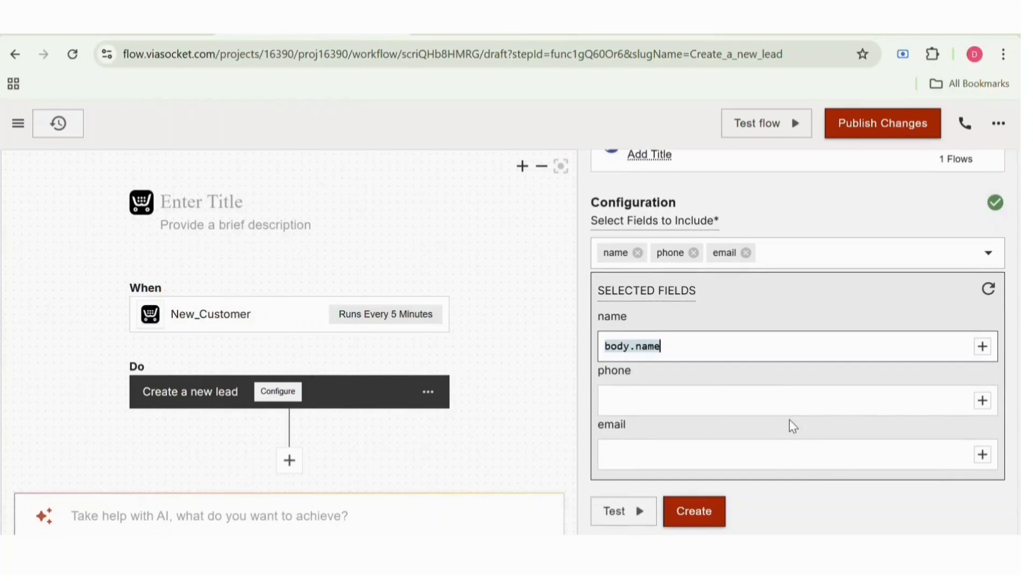
{"action": "left_click", "coordinate": [982, 400]}
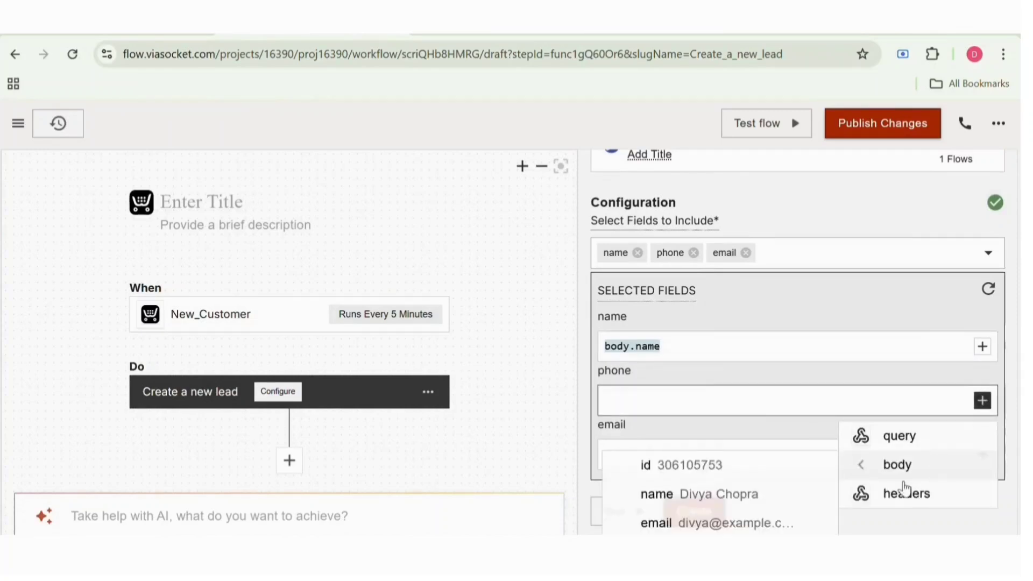
{"action": "mouse_move", "coordinate": [848, 468]}
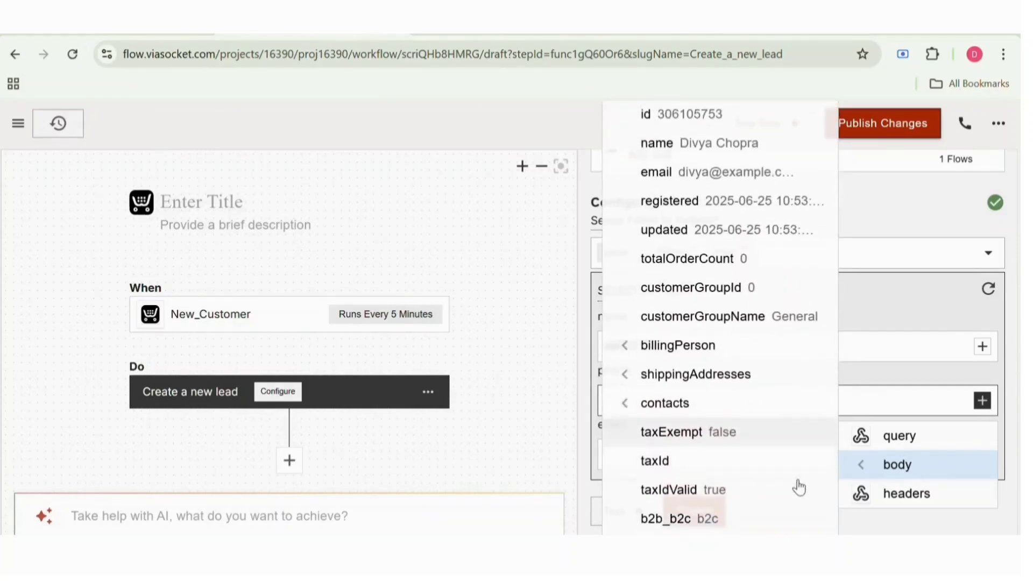
{"action": "mouse_move", "coordinate": [693, 404]}
{"action": "mouse_move", "coordinate": [567, 410]}
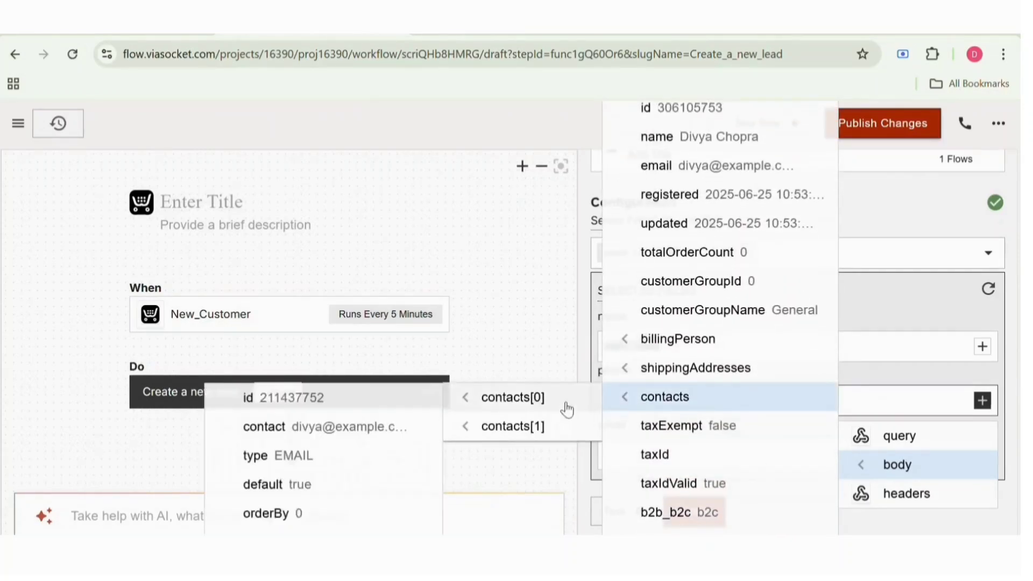
{"action": "mouse_move", "coordinate": [508, 432]}
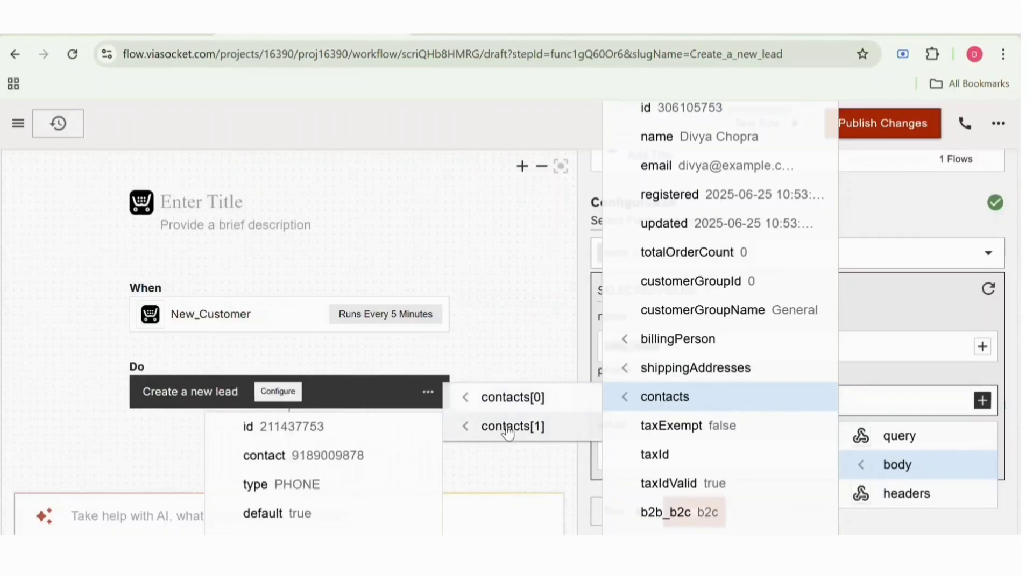
{"action": "left_click", "coordinate": [421, 461]}
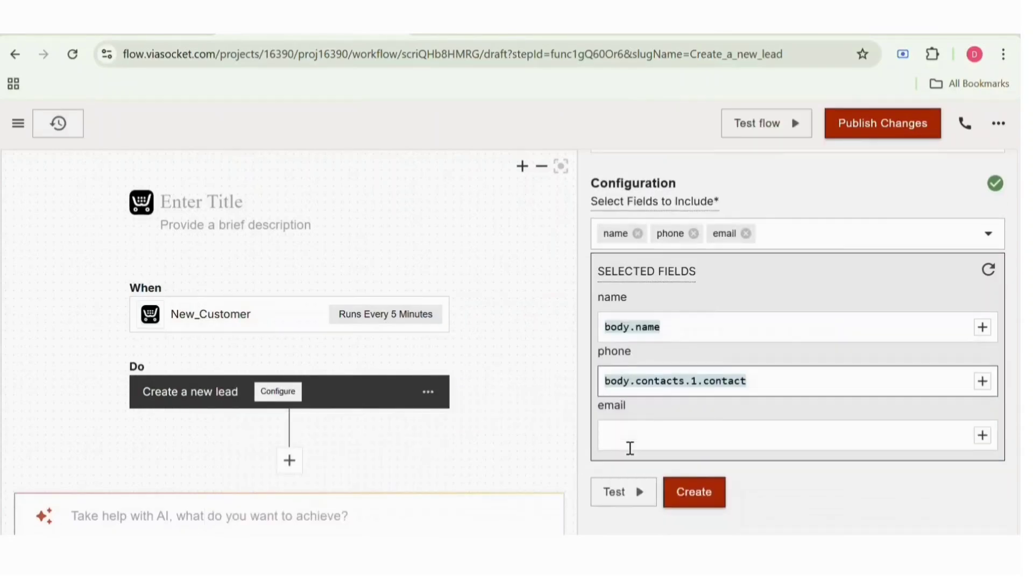
Map the lead's email field to the email value from the trigger's body data
{"action": "left_click", "coordinate": [989, 436]}
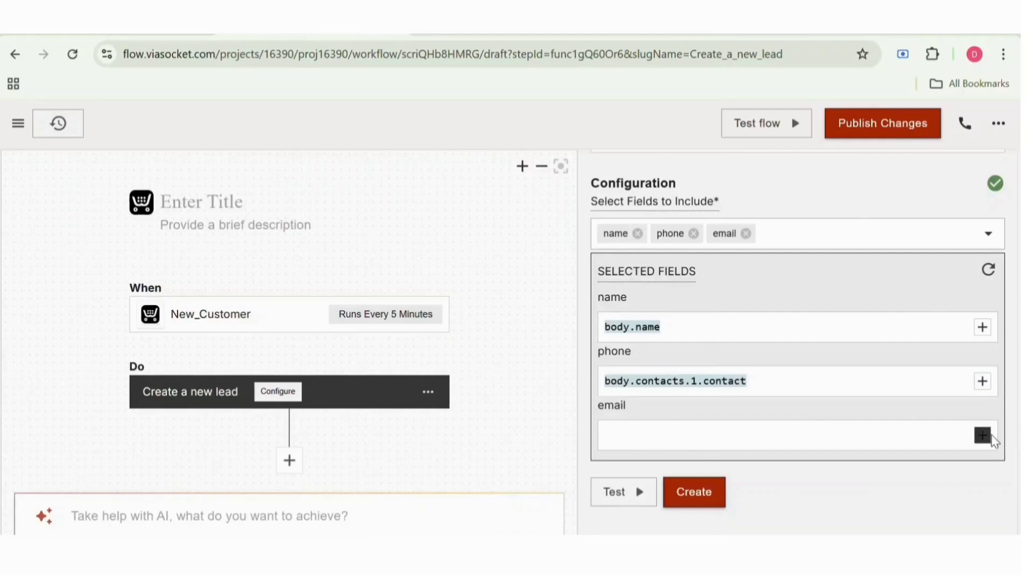
{"action": "left_click", "coordinate": [984, 436]}
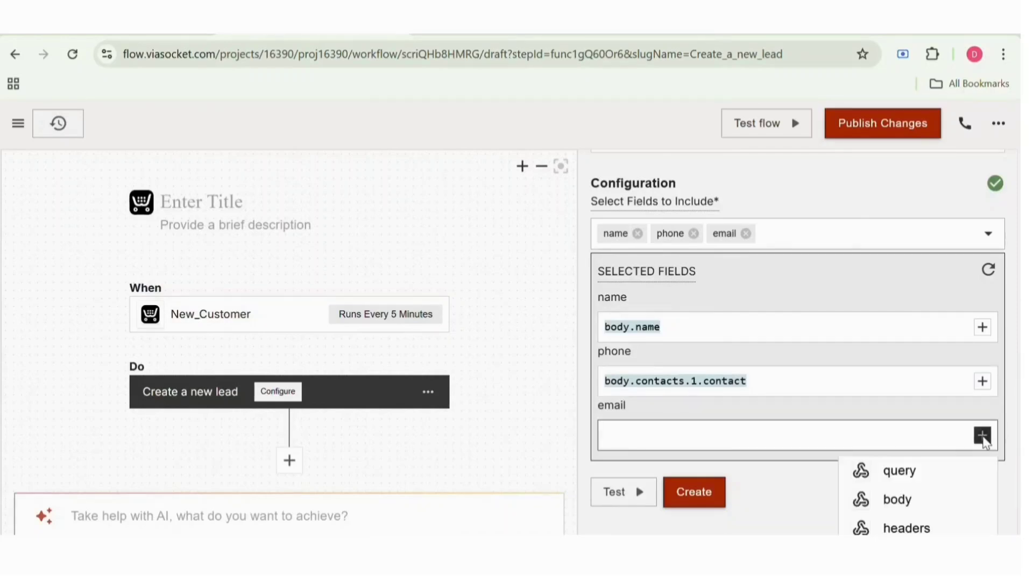
{"action": "mouse_move", "coordinate": [923, 498]}
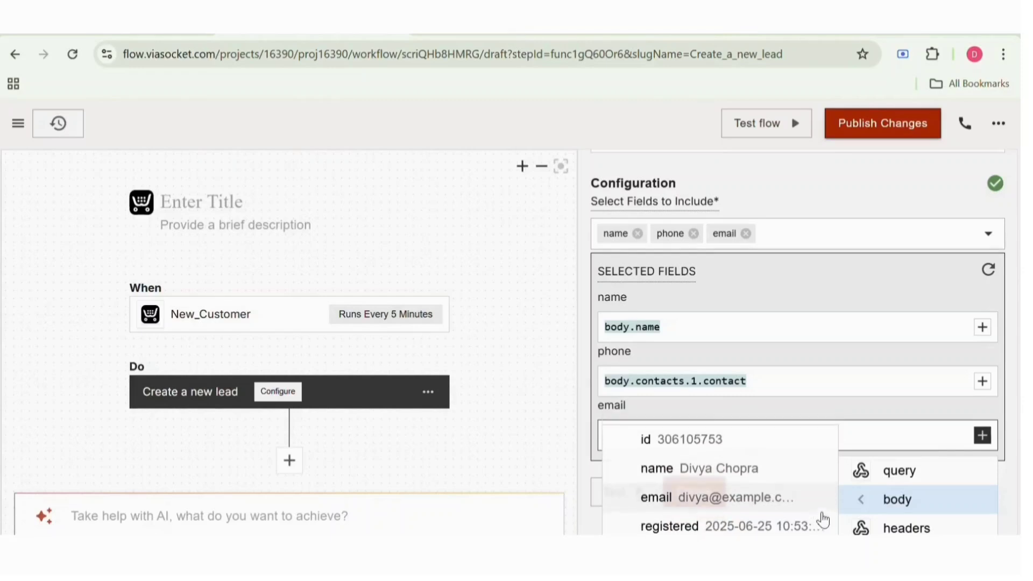
{"action": "left_click", "coordinate": [815, 509]}
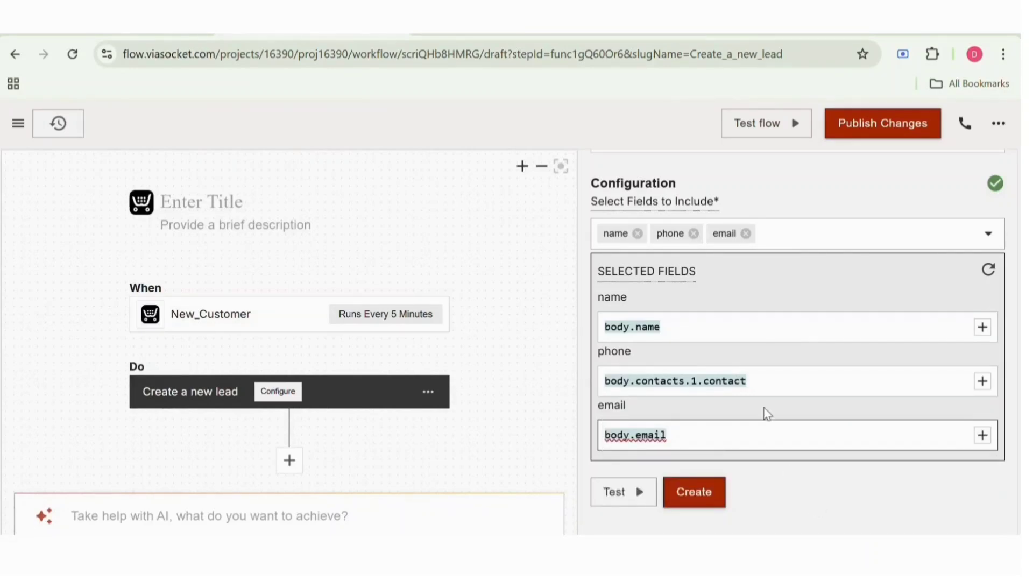
Test the "Create a new lead" action with the mapped values, review its response, and create the step
{"action": "left_click", "coordinate": [624, 492]}
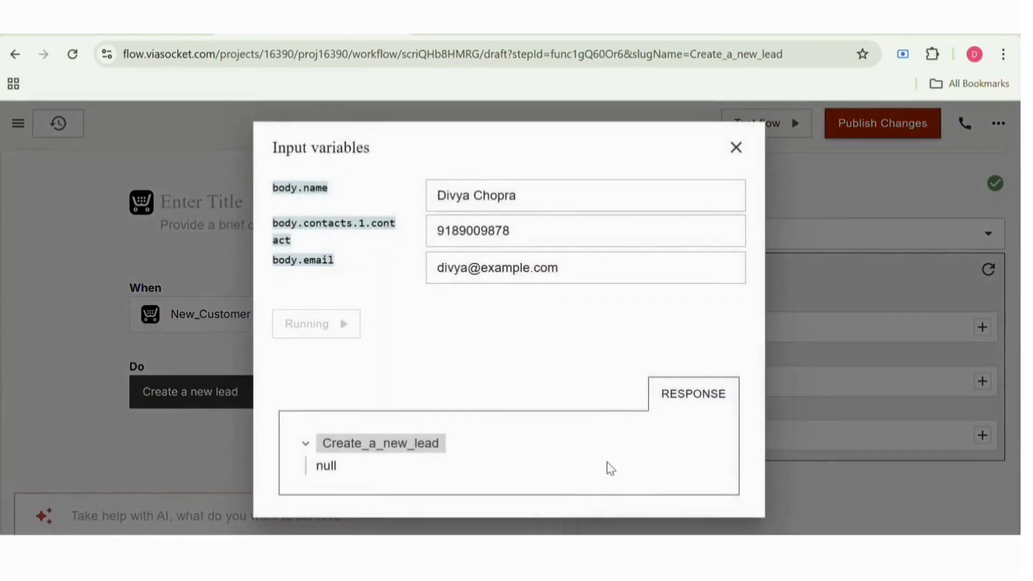
{"action": "scroll", "coordinate": [522, 315], "scroll_direction": "down", "scroll_amount": 4}
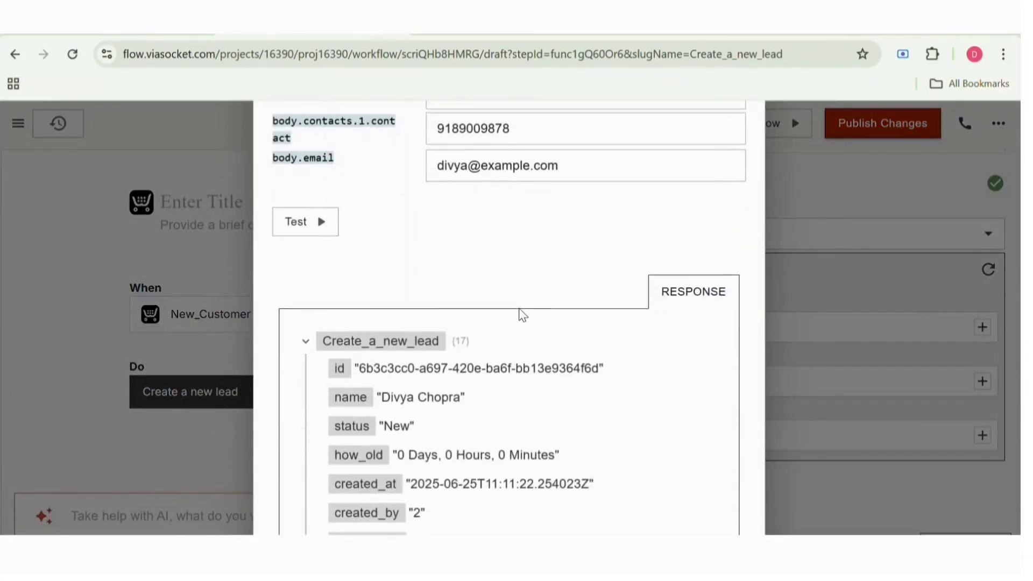
{"action": "scroll", "coordinate": [538, 301], "scroll_direction": "up", "scroll_amount": 4}
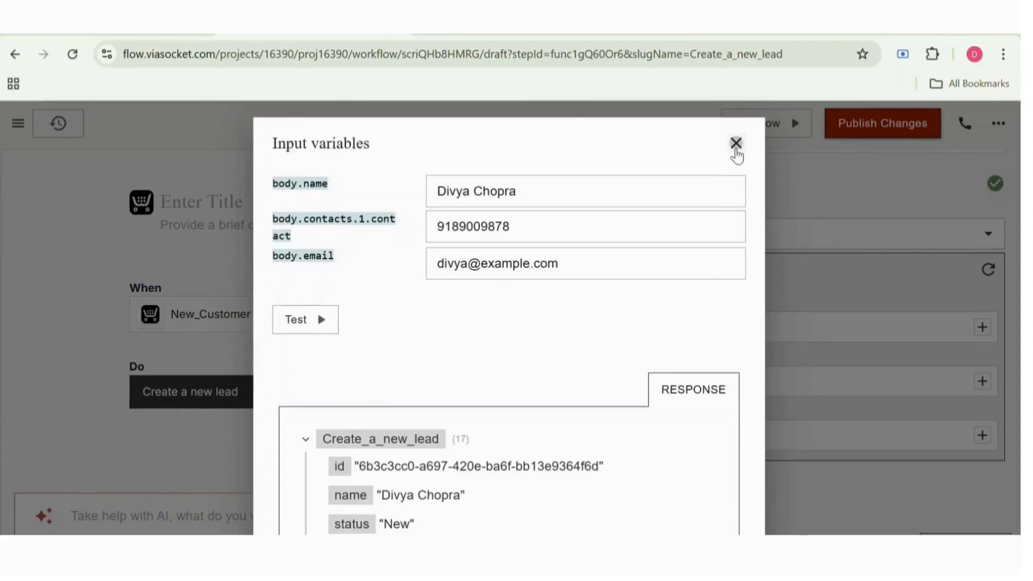
{"action": "left_click", "coordinate": [736, 143]}
{"action": "scroll", "coordinate": [722, 396], "scroll_direction": "down", "scroll_amount": 3}
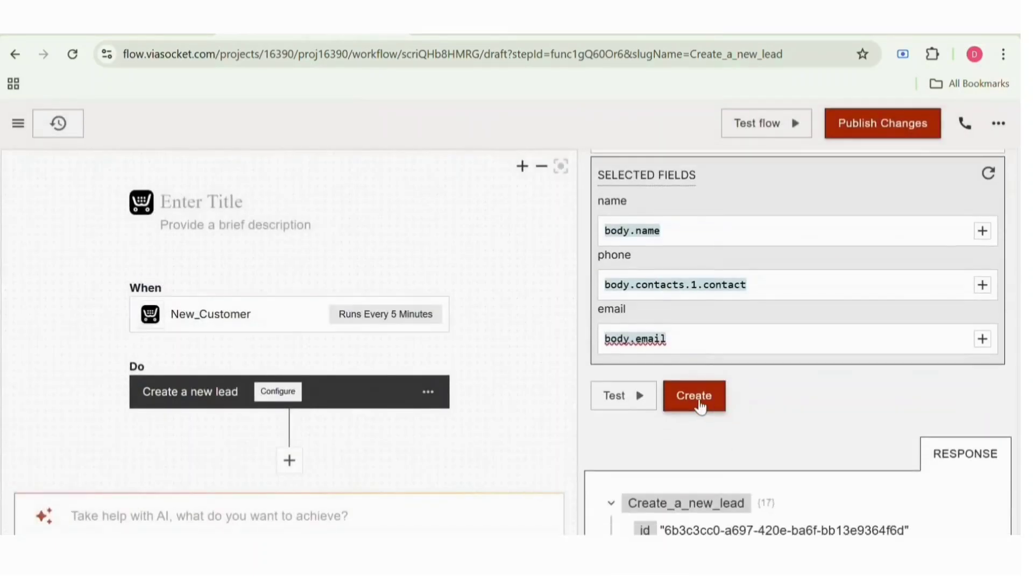
{"action": "left_click", "coordinate": [694, 397]}
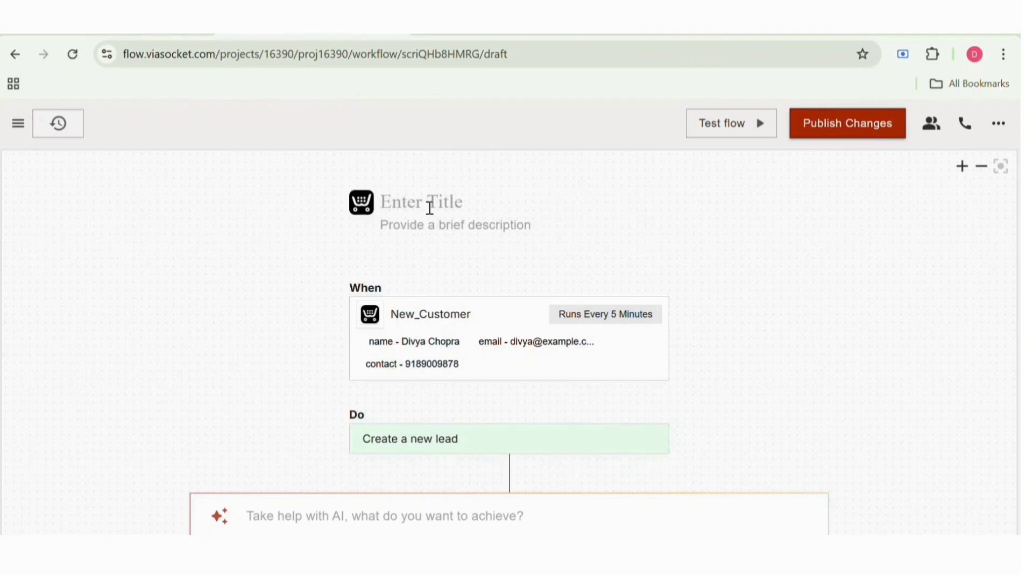
Title the flow "Ecwid X Sangam CRM" and publish its changes
{"action": "type", "text": "E"}
{"action": "type", "text": "cwid X Sangam"}
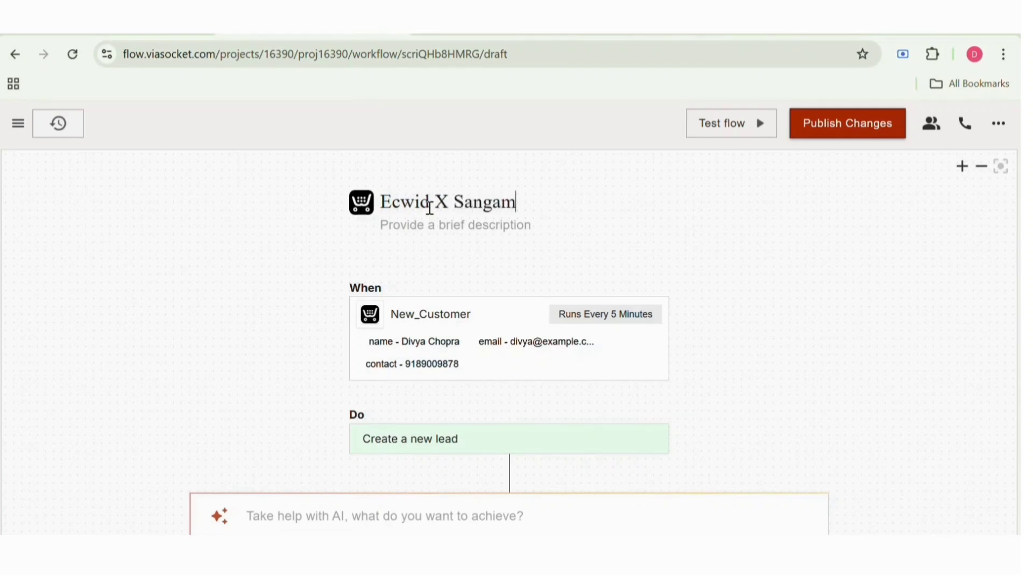
{"action": "type", "text": " CRM"}
{"action": "scroll", "coordinate": [427, 206], "scroll_direction": "down", "scroll_amount": 4}
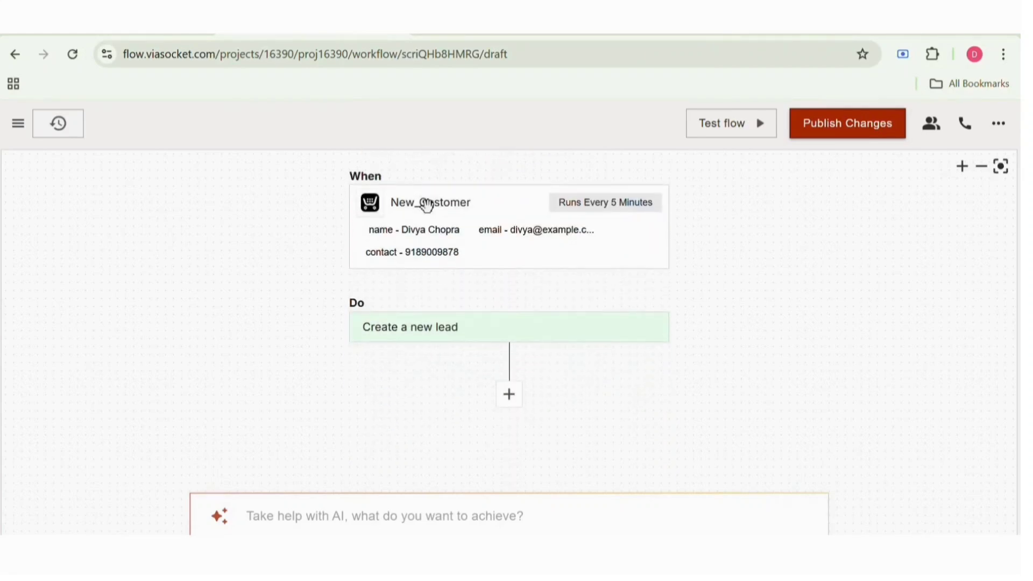
{"action": "left_click", "coordinate": [814, 128]}
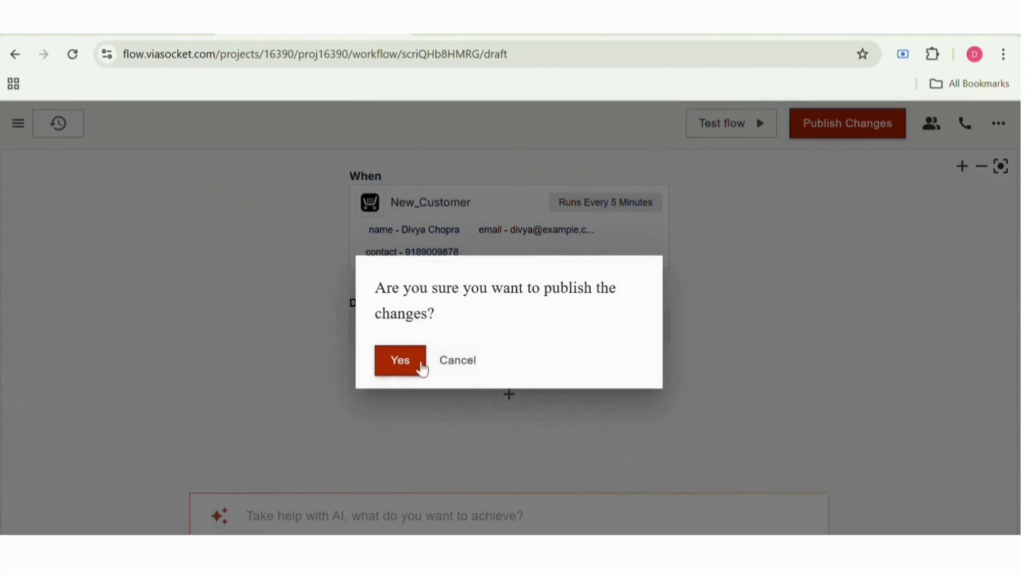
{"action": "left_click", "coordinate": [400, 361]}
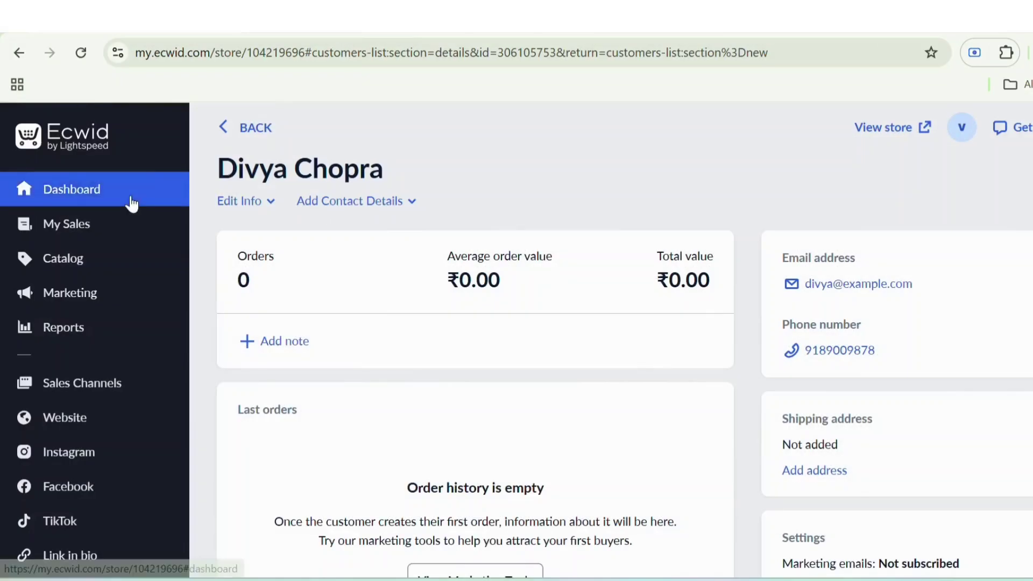
Start a new customer in Ecwid named "Hello new customer" and fill in the customer's email address
{"action": "left_click", "coordinate": [231, 127]}
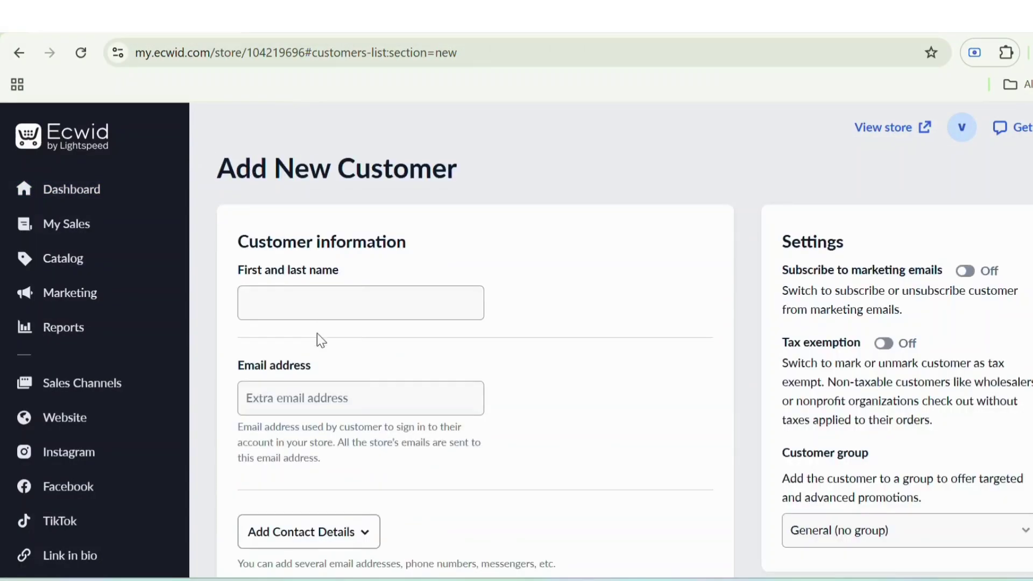
{"action": "left_click", "coordinate": [319, 298]}
{"action": "type", "text": "Hello ne"}
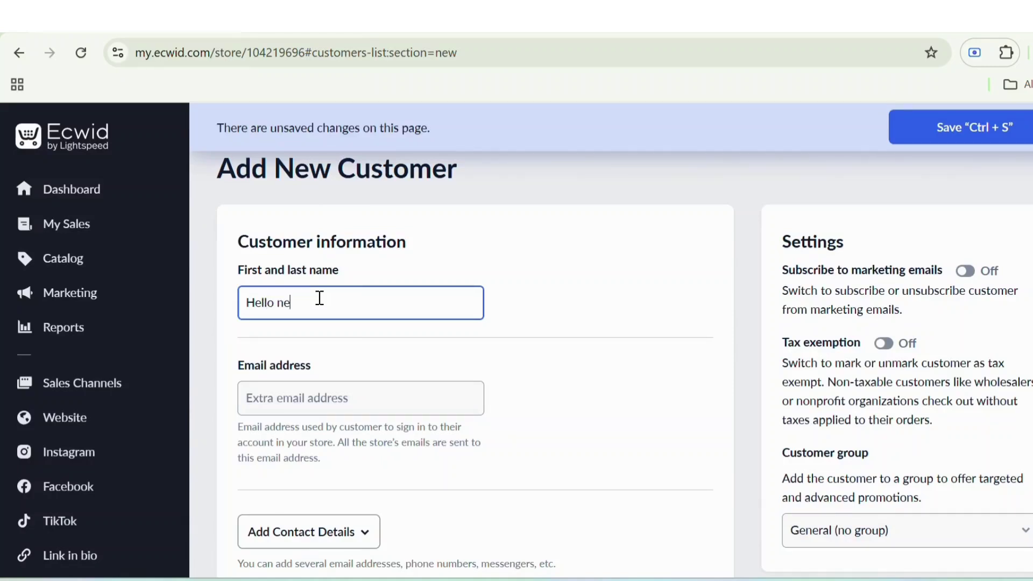
{"action": "type", "text": "w customer"}
{"action": "left_click", "coordinate": [337, 396]}
{"action": "type", "text": "new"}
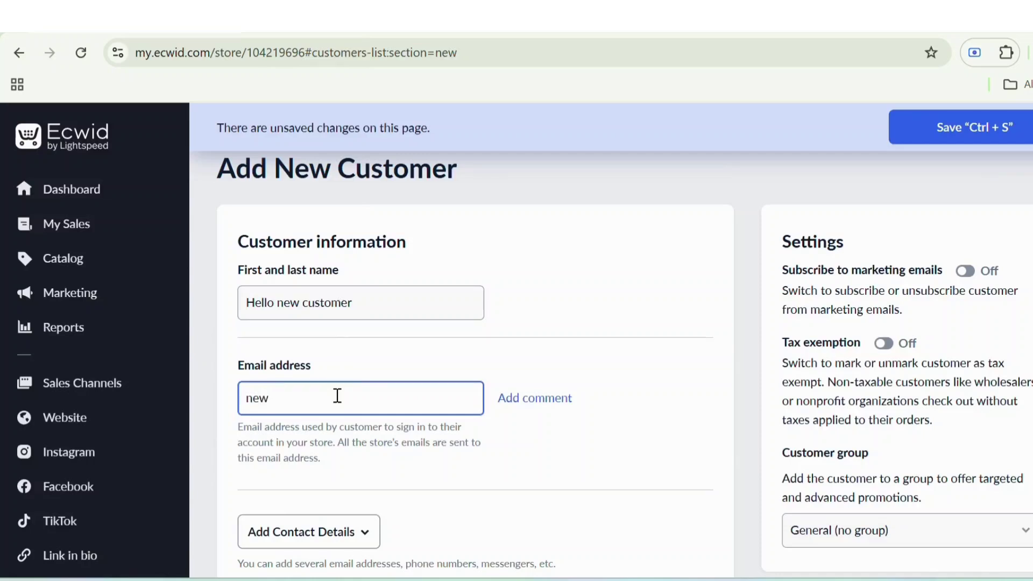
{"action": "type", "text": "@gmial"}
{"action": "key", "text": "BackSpace"}
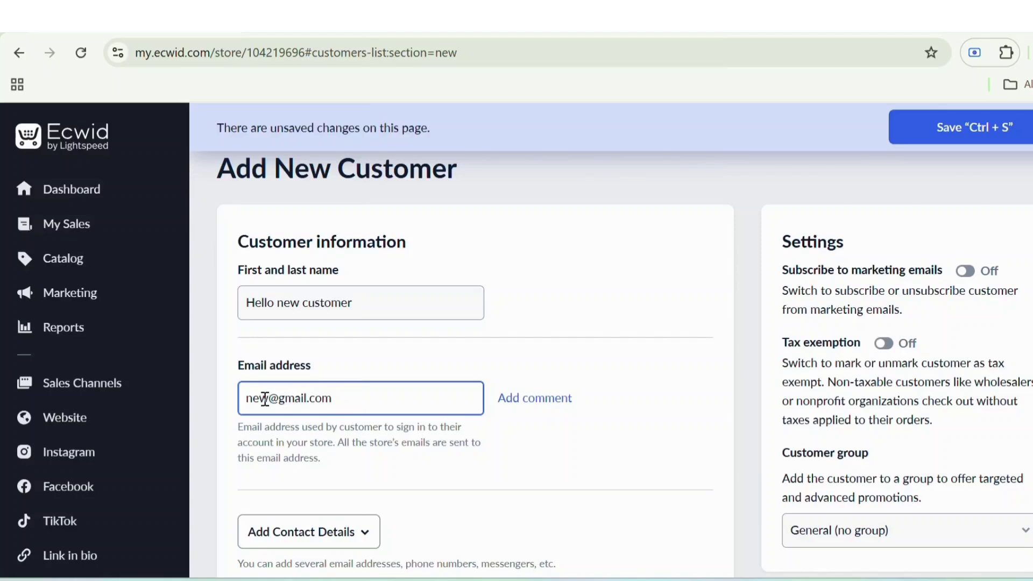
{"action": "type", "text": "123"}
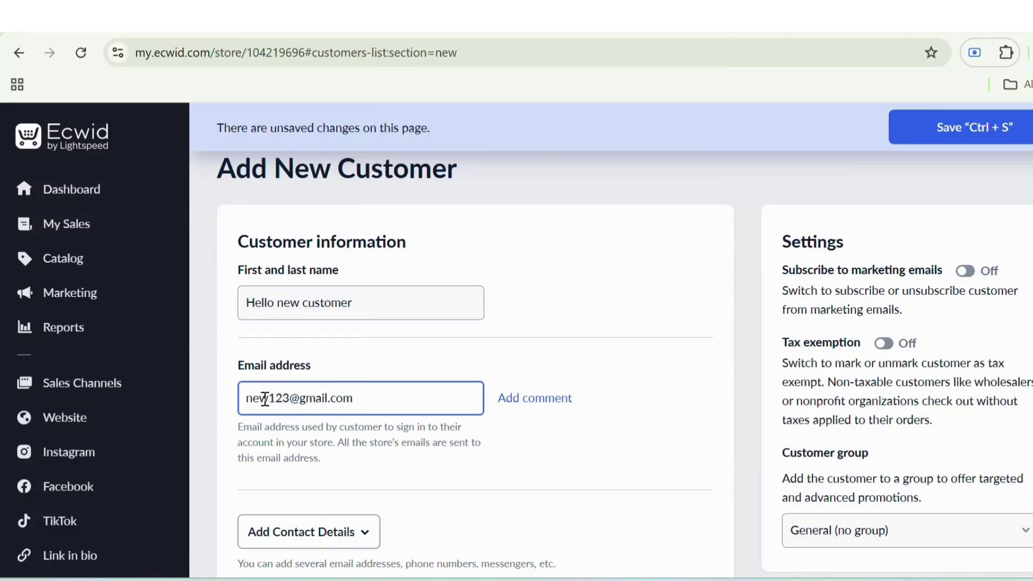
Add a phone number contact detail to the new customer, enter the number, and save the customer
{"action": "scroll", "coordinate": [291, 468], "scroll_direction": "down", "scroll_amount": 1}
{"action": "left_click", "coordinate": [291, 476]}
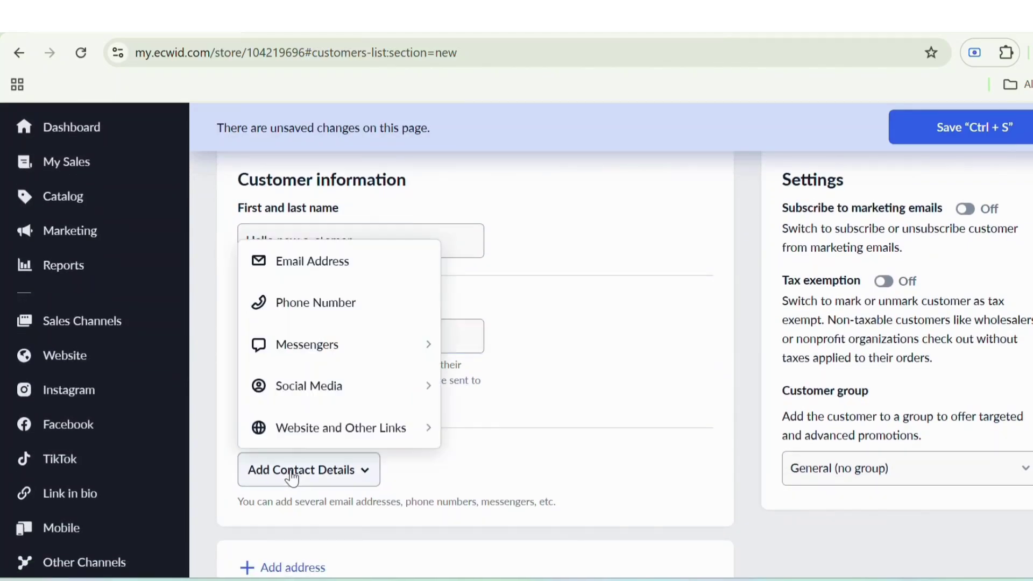
{"action": "left_click", "coordinate": [328, 300]}
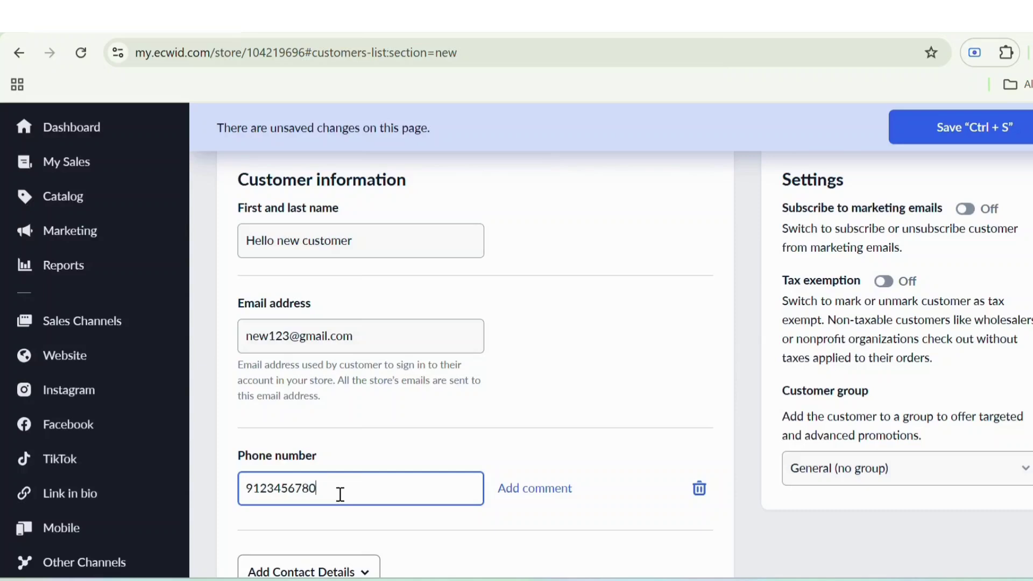
{"action": "scroll", "coordinate": [340, 495], "scroll_direction": "down", "scroll_amount": 2}
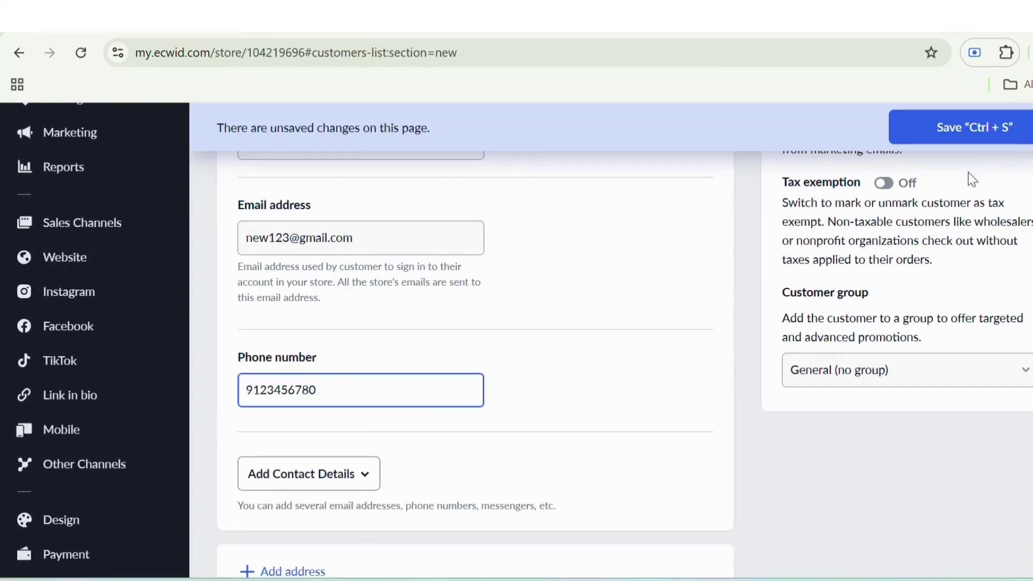
{"action": "left_click", "coordinate": [971, 132]}
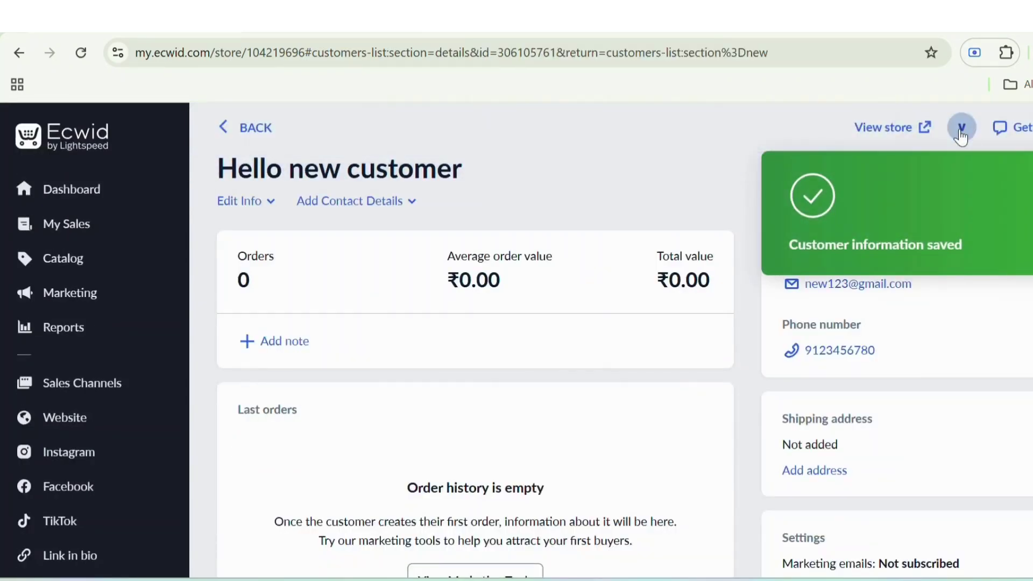
Switch to the viaSocket flow and examine the payload of the latest run in the run history
{"action": "left_click", "coordinate": [366, 33]}
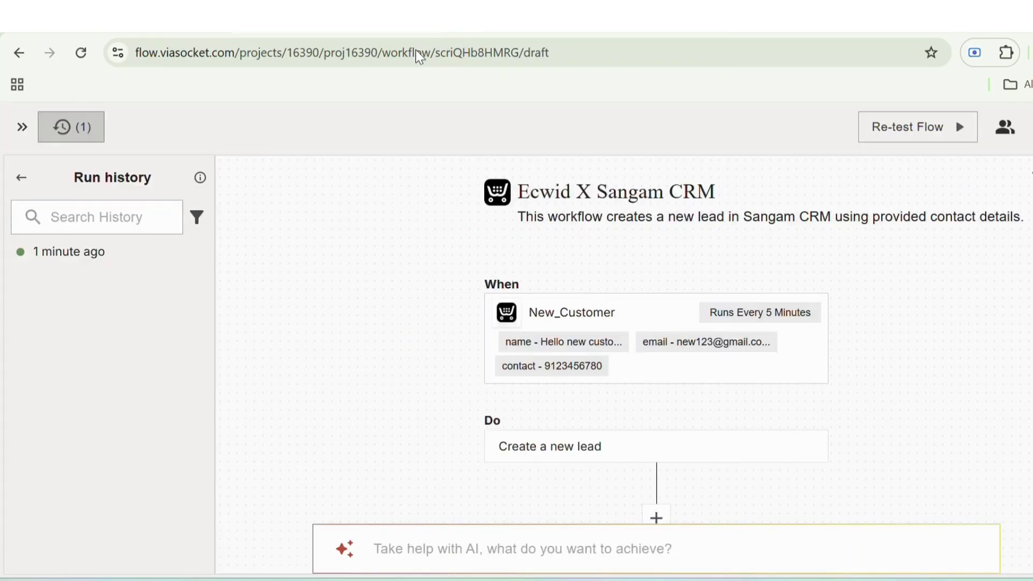
{"action": "left_click", "coordinate": [153, 257]}
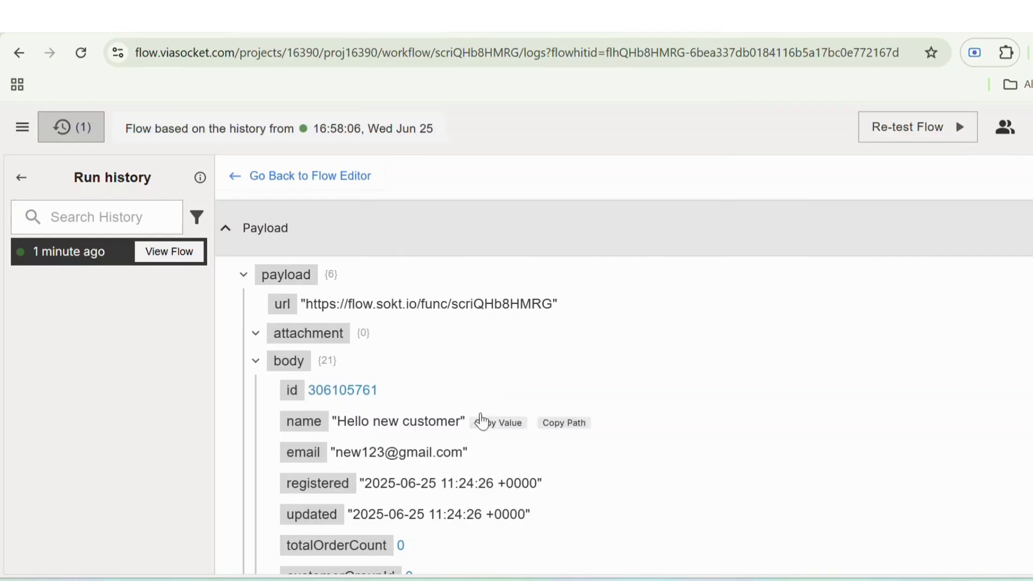
{"action": "scroll", "coordinate": [458, 471], "scroll_direction": "down", "scroll_amount": 2}
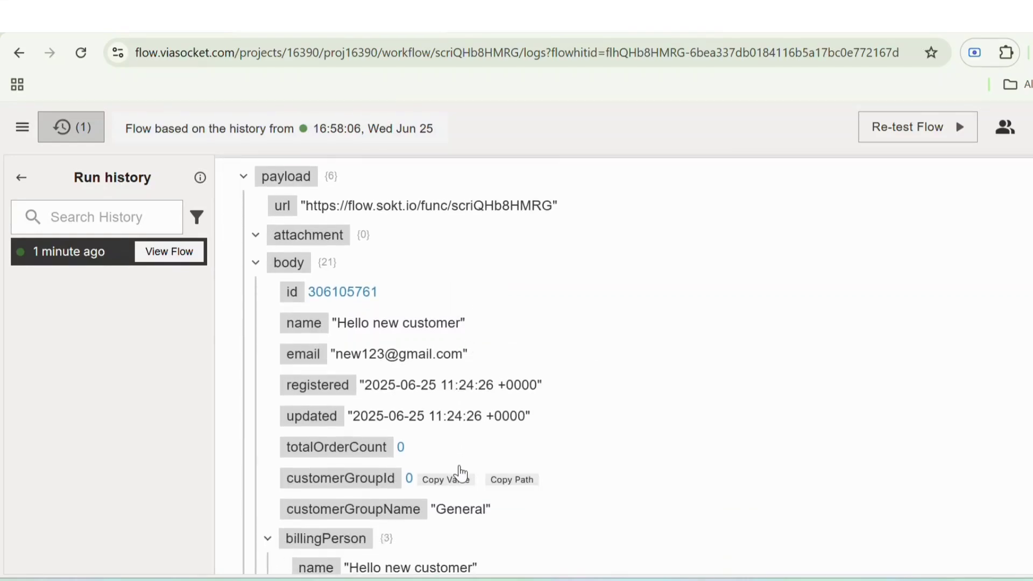
{"action": "scroll", "coordinate": [460, 474], "scroll_direction": "down", "scroll_amount": 4}
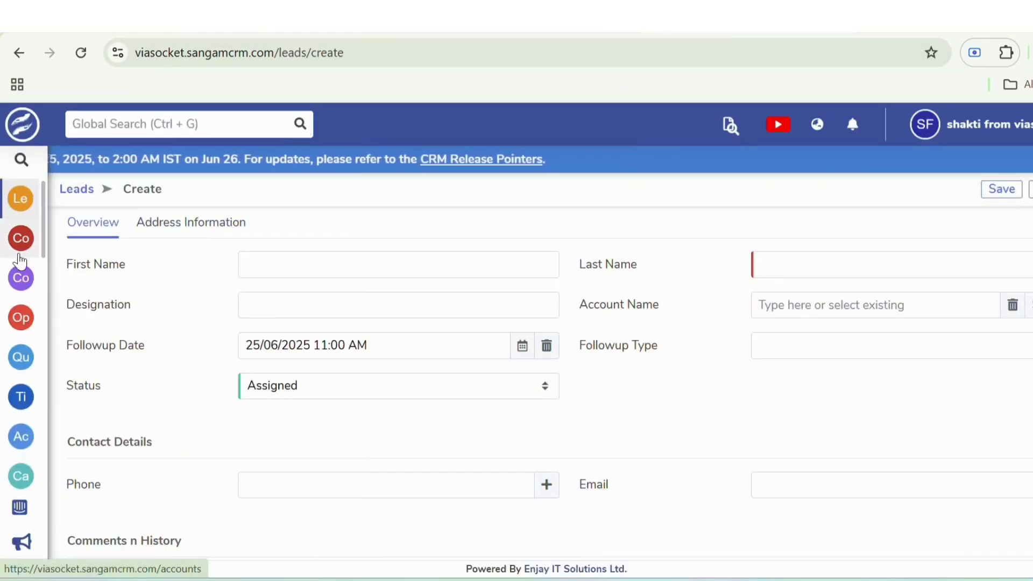
In Sangam CRM, open the "Hello new customer" lead from the leads list and check its email
{"action": "left_click", "coordinate": [19, 210]}
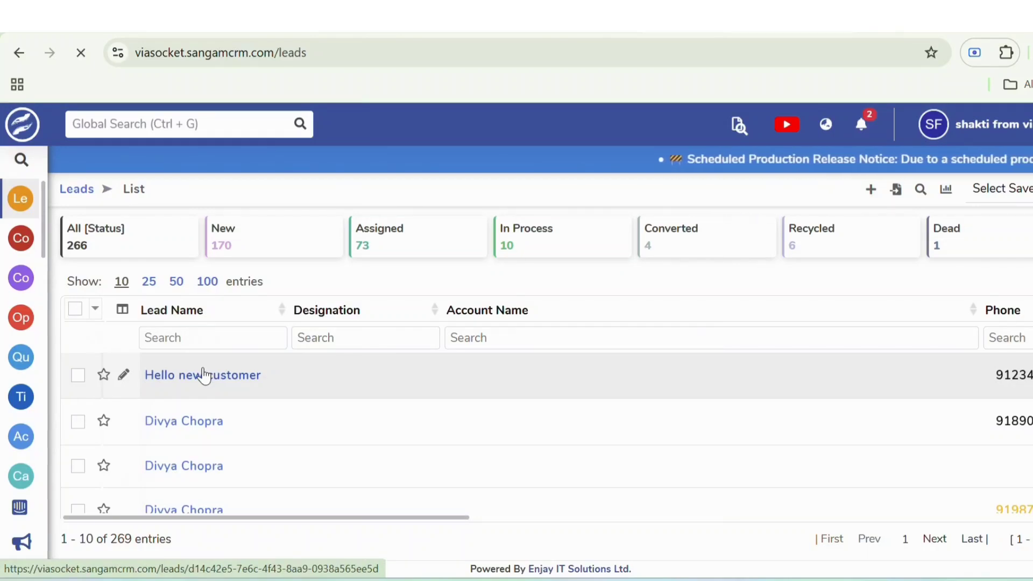
{"action": "left_click", "coordinate": [203, 375]}
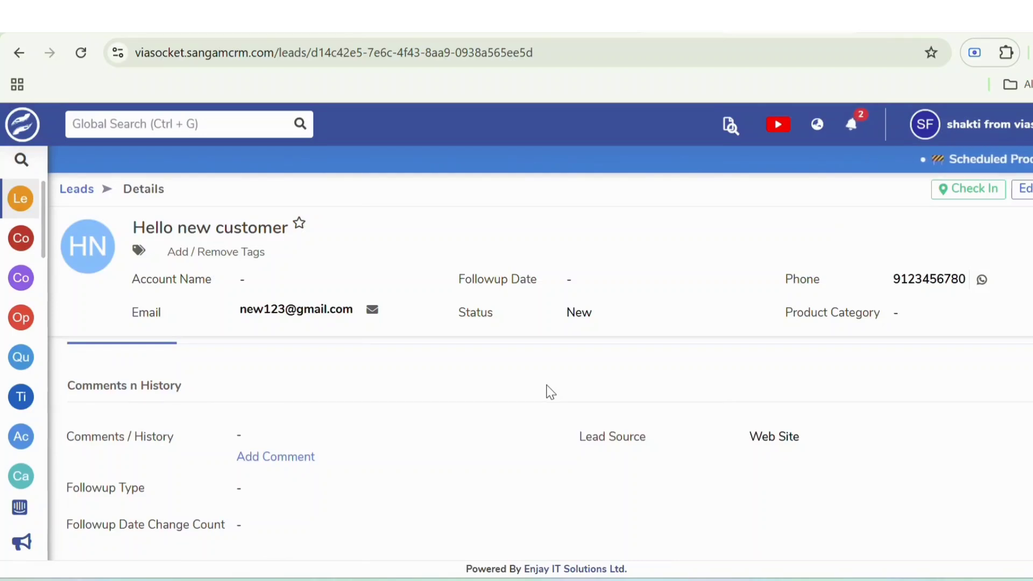
{"action": "triple_click", "coordinate": [276, 315]}
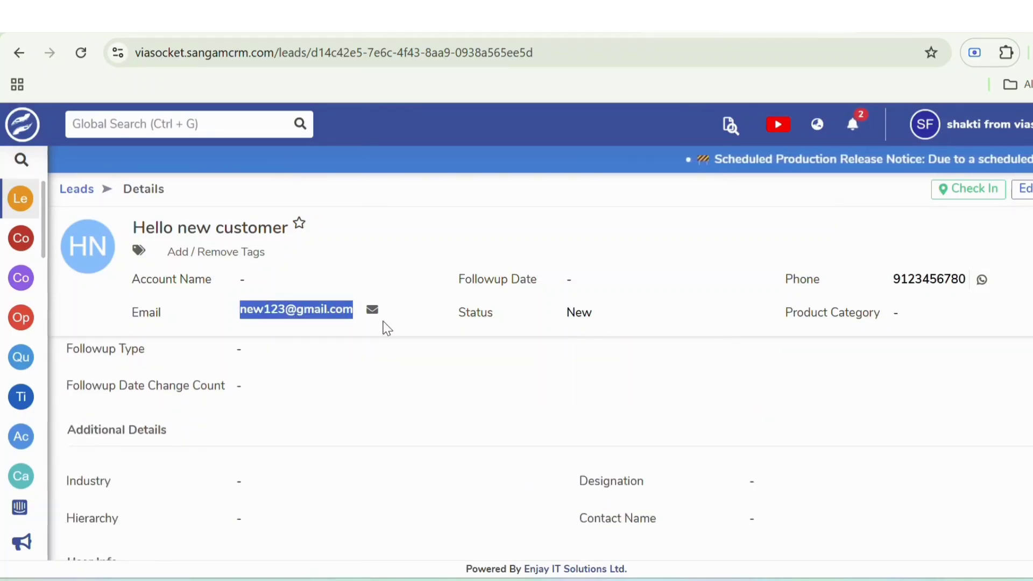